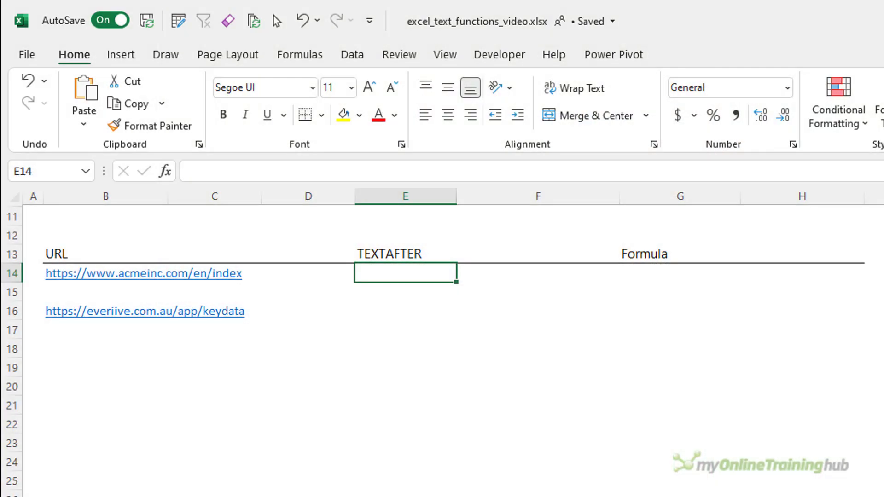
pyautogui.write('=texta')
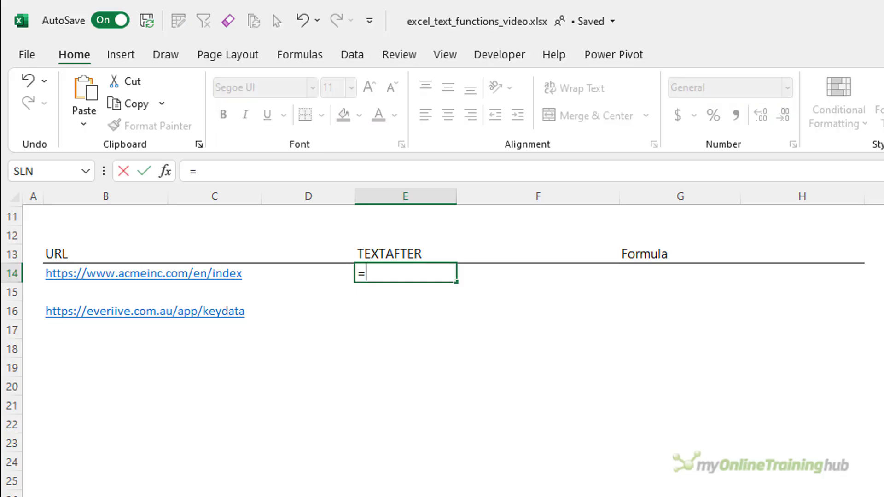
pyautogui.press('Tab')
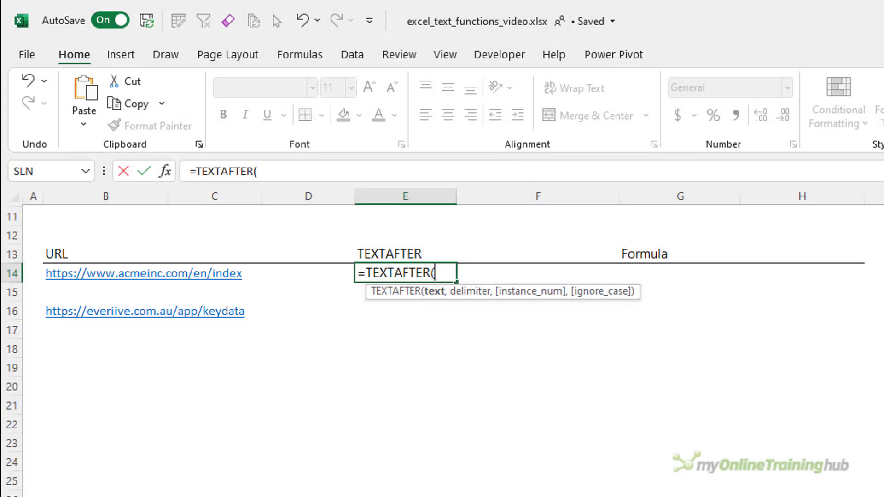
pyautogui.click(69, 274)
pyautogui.write(',')
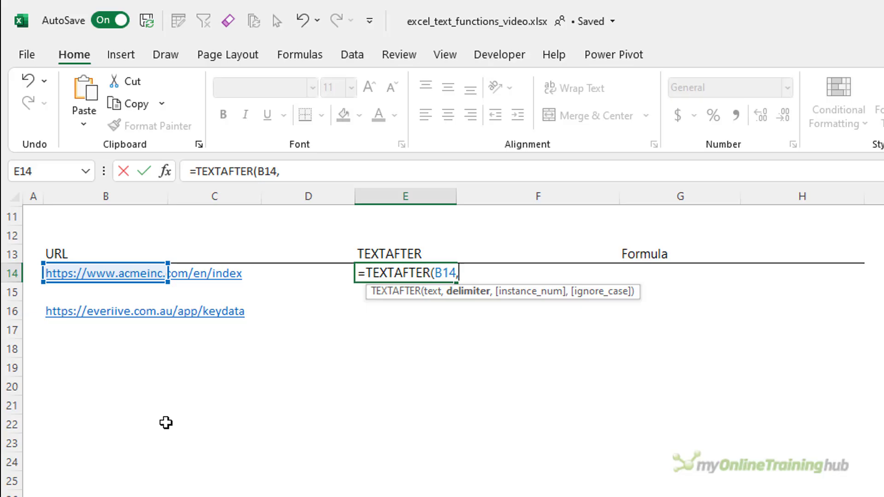
pyautogui.write('"www."')
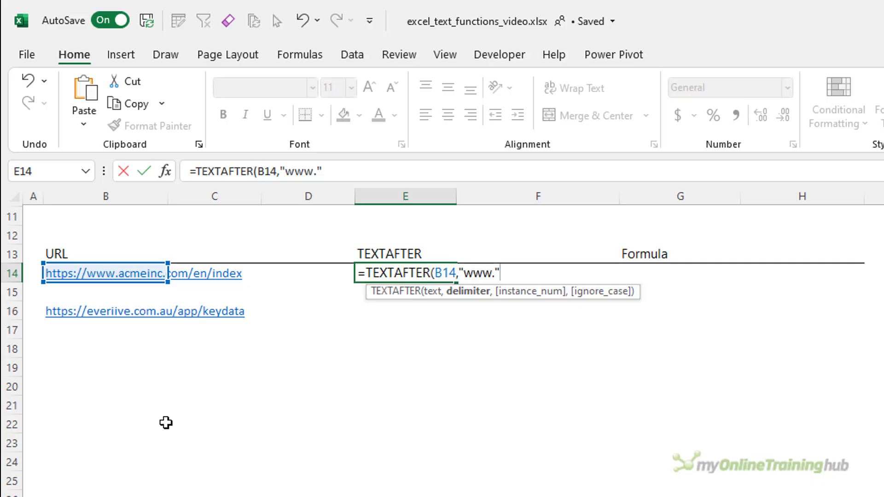
pyautogui.write(')')
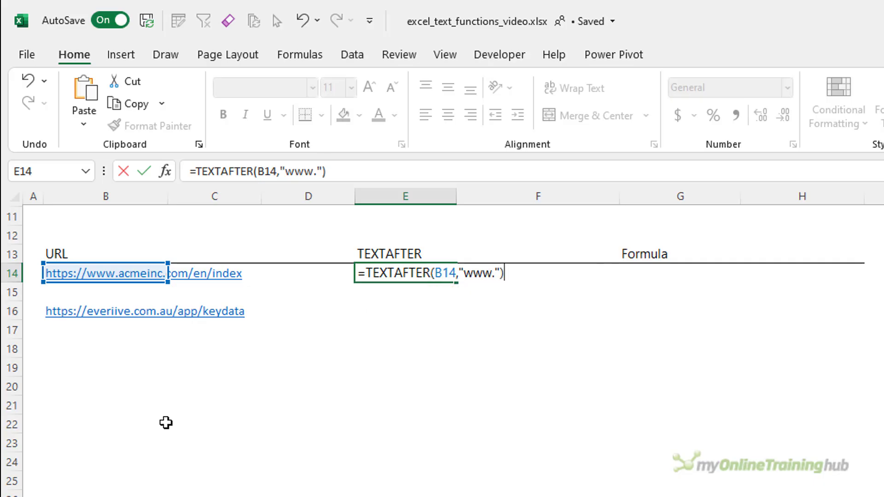
pyautogui.press('Return')
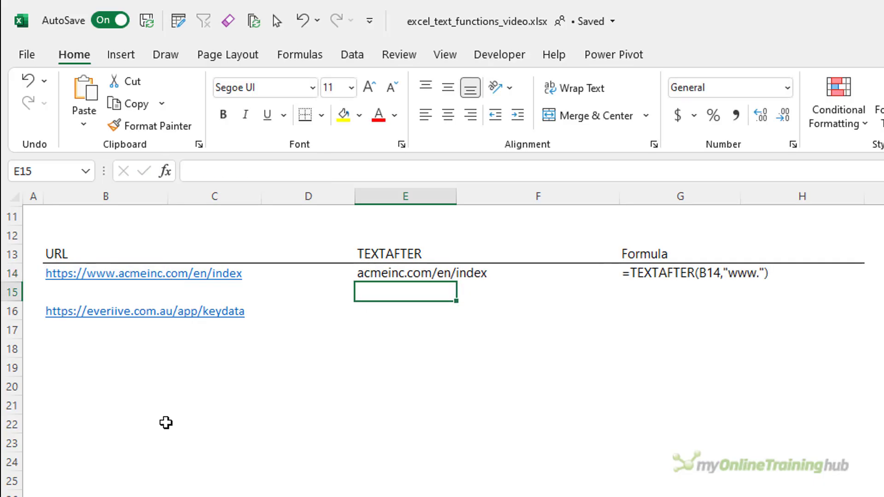
# Enter =TEXTAFTER(B16,"/",2) in cell E16 to extract everything after the second slash of the URL in B16.
pyautogui.press('Down')
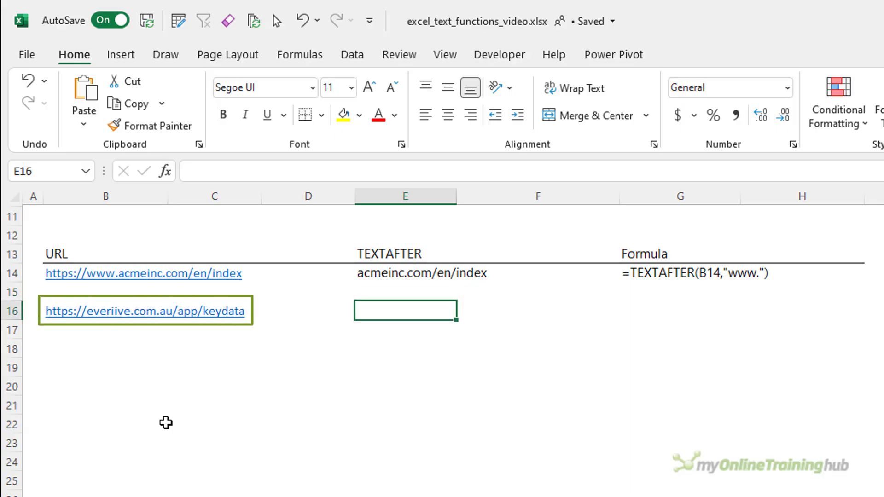
pyautogui.write('=text')
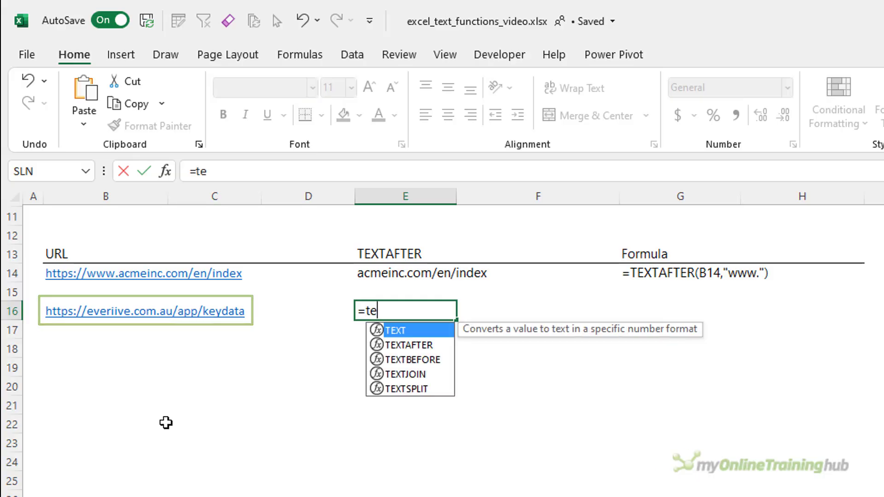
pyautogui.press('Down')
pyautogui.press('Tab')
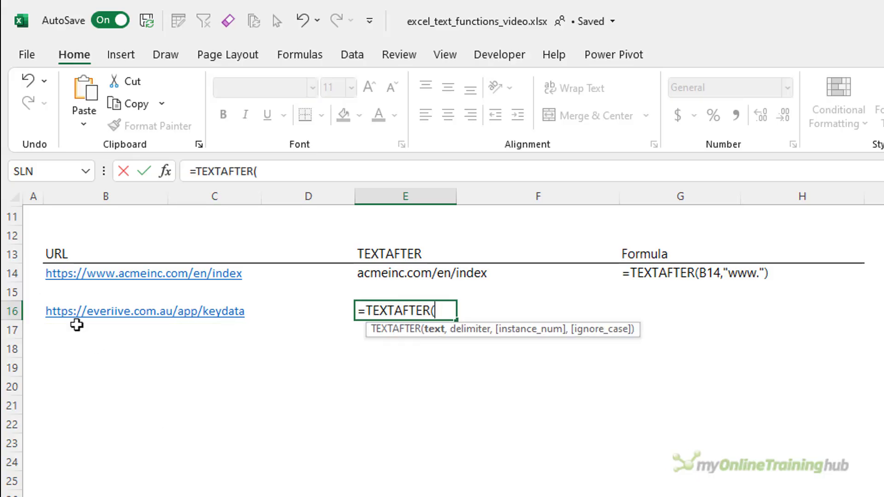
pyautogui.click(63, 309)
pyautogui.write(',')
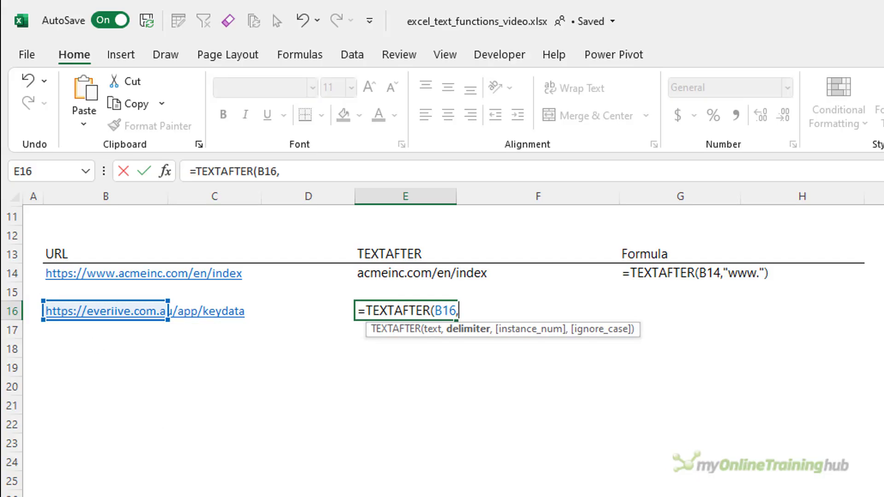
pyautogui.write('"')
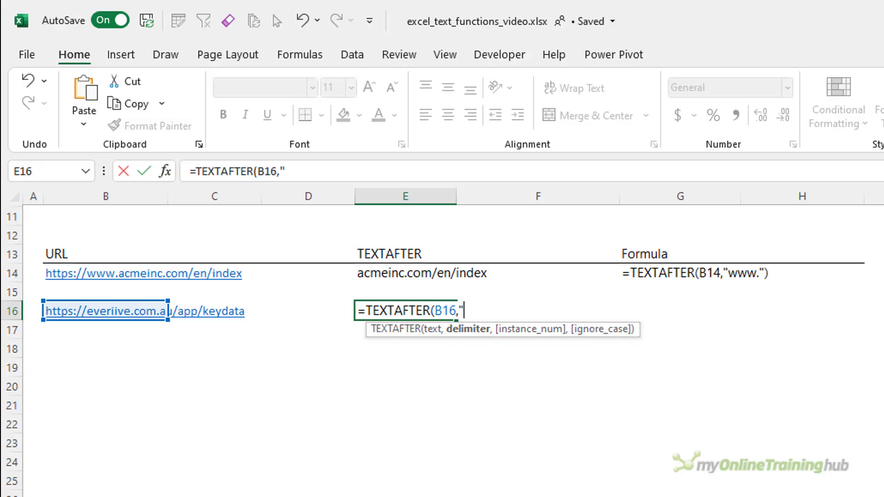
pyautogui.write('/')
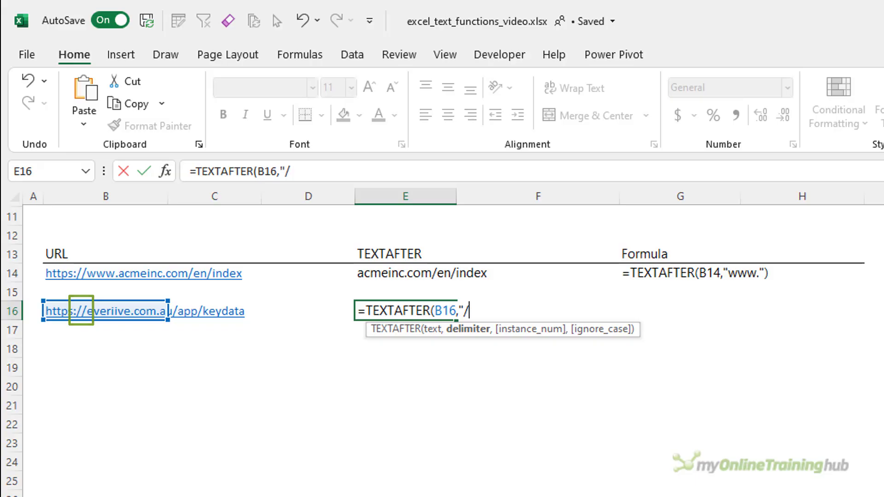
pyautogui.write('",2')
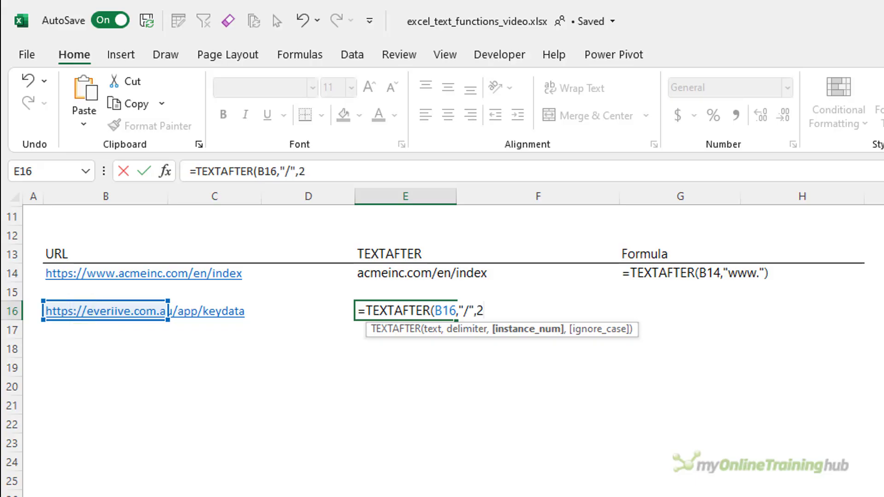
pyautogui.write(')')
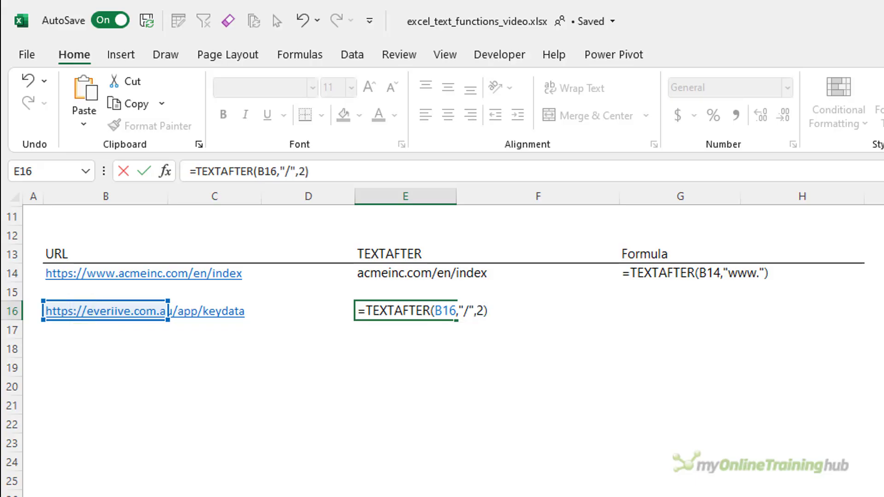
pyautogui.press('Return')
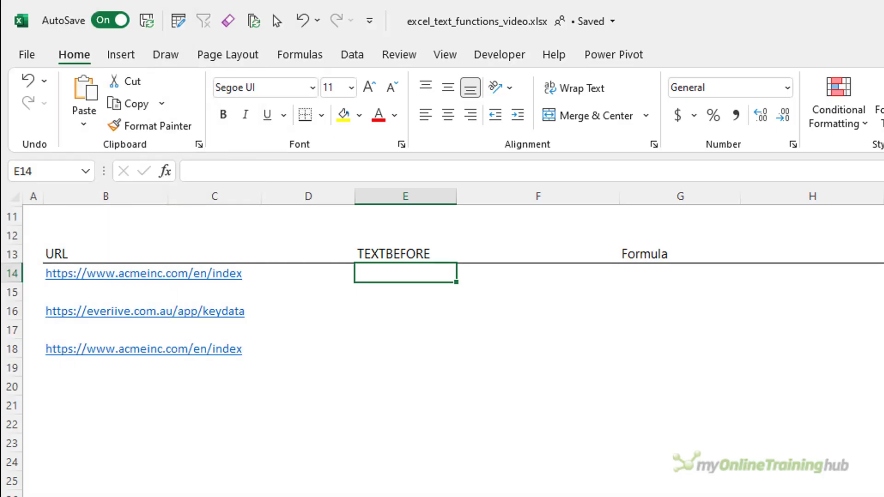
# In the TEXTBEFORE column, enter =TEXTBEFORE(B14,"/",3) in cell E14 to return the URL text before its third slash.
pyautogui.write('=t')
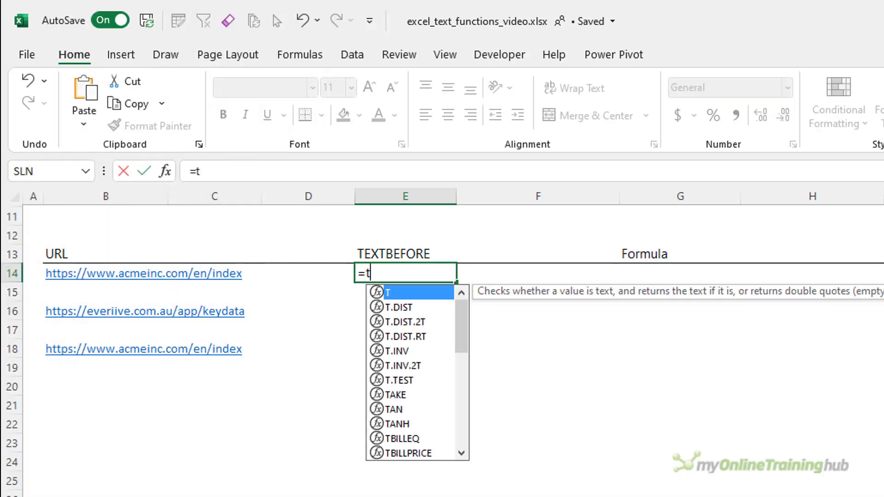
pyautogui.write('extb')
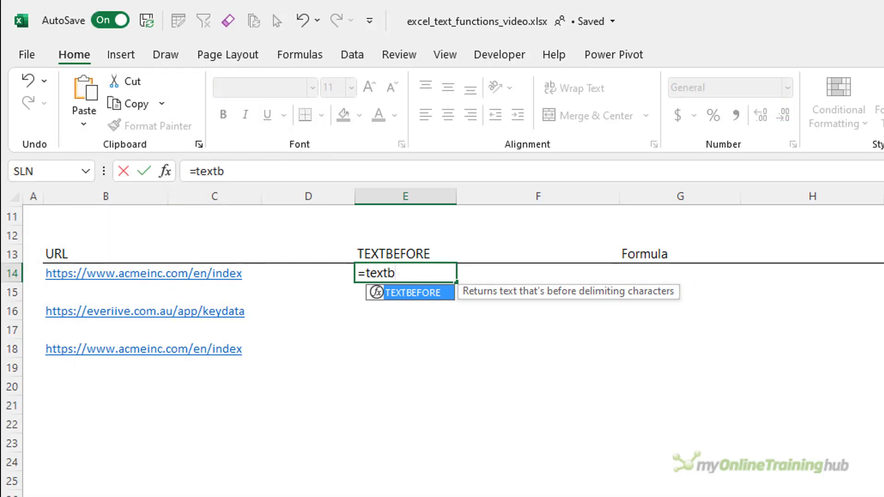
pyautogui.press('Tab')
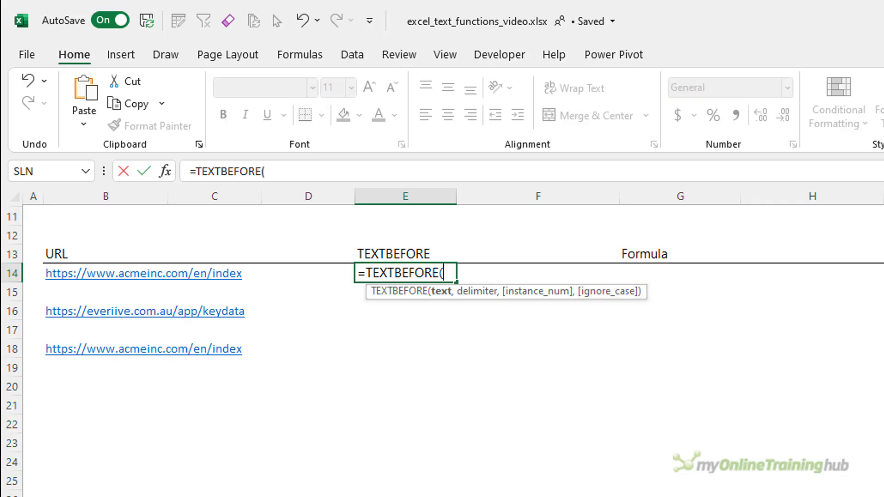
pyautogui.click(87, 277)
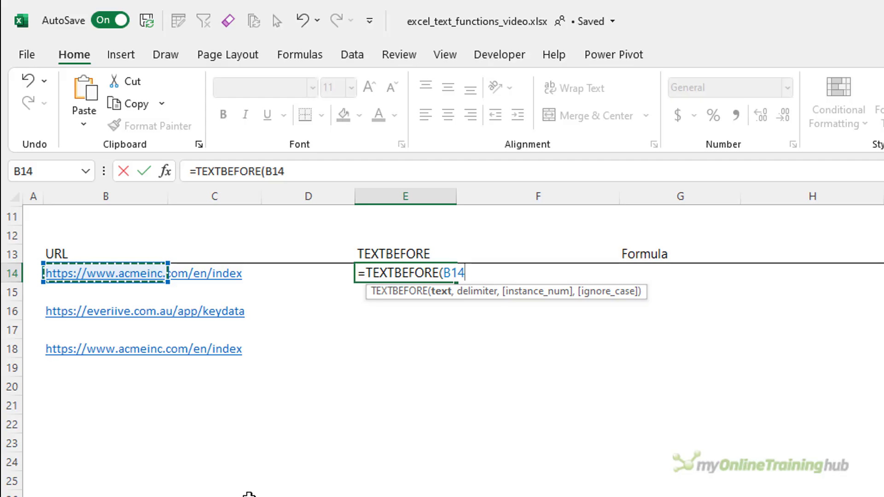
pyautogui.write(',"/"')
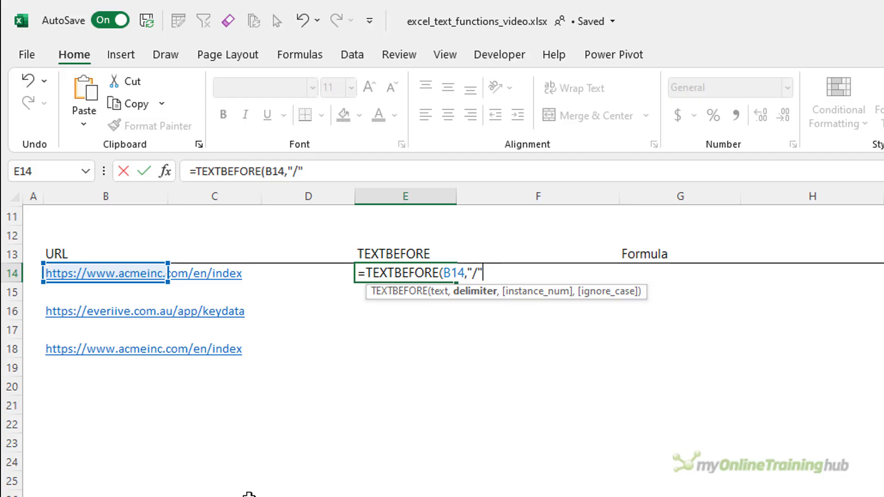
pyautogui.write(',3)')
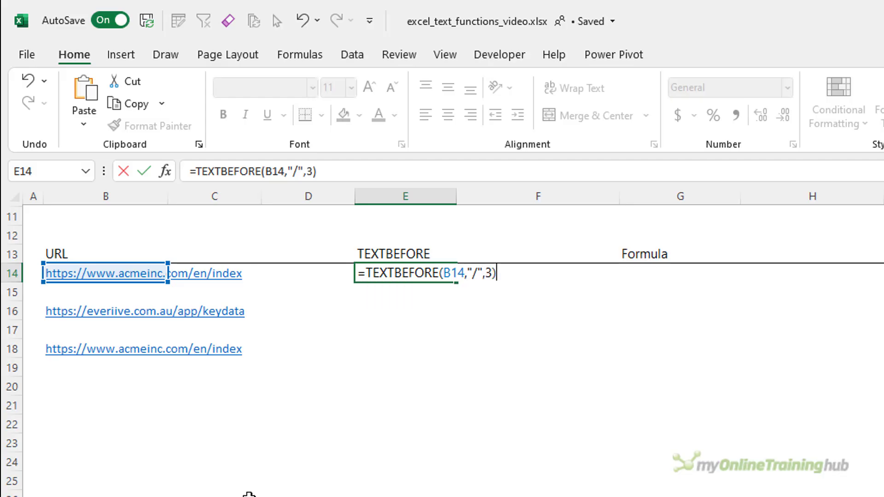
pyautogui.press('Return')
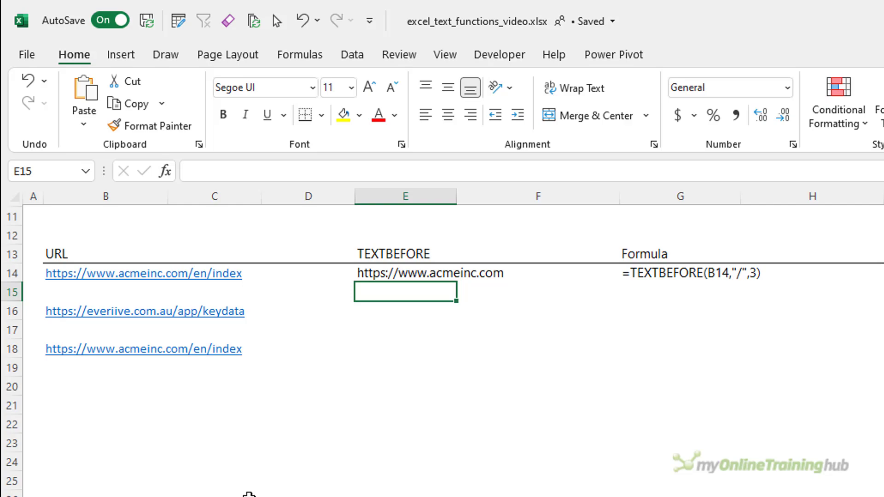
# Enter =TEXTBEFORE(B16,"/",3) in cell E16 to return the text before the third slash of the URL in B16.
pyautogui.press('Down')
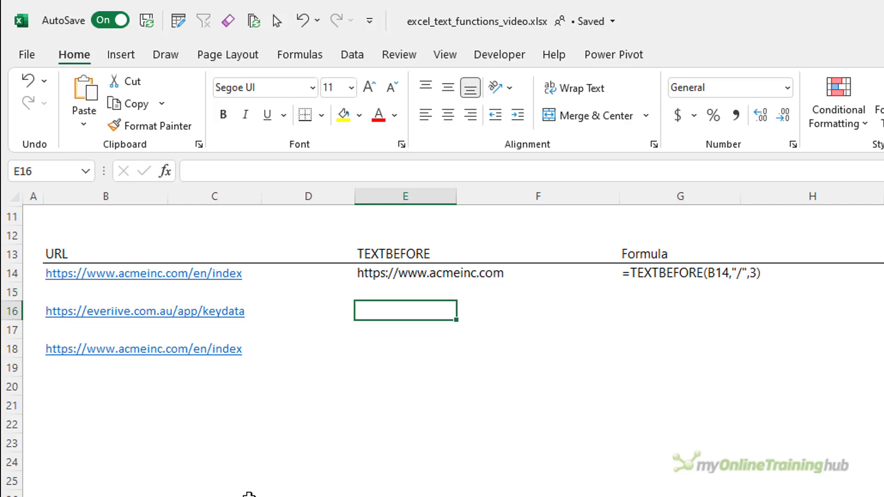
pyautogui.write('=textb')
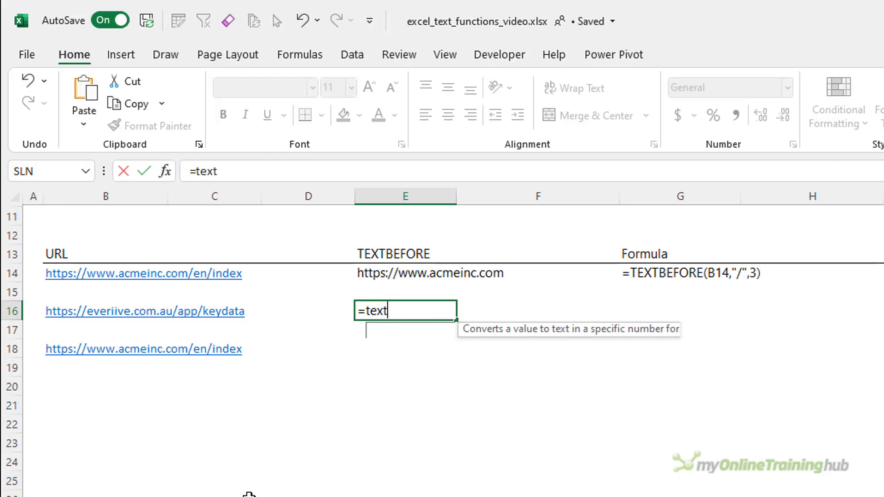
pyautogui.press('Tab')
pyautogui.press('Left')
pyautogui.press('Left')
pyautogui.press('Left')
pyautogui.write(',"')
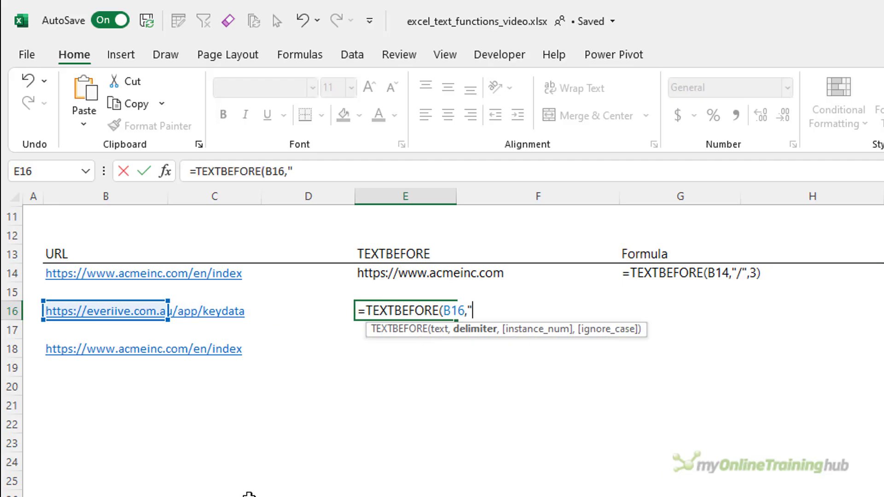
pyautogui.write('/",3)')
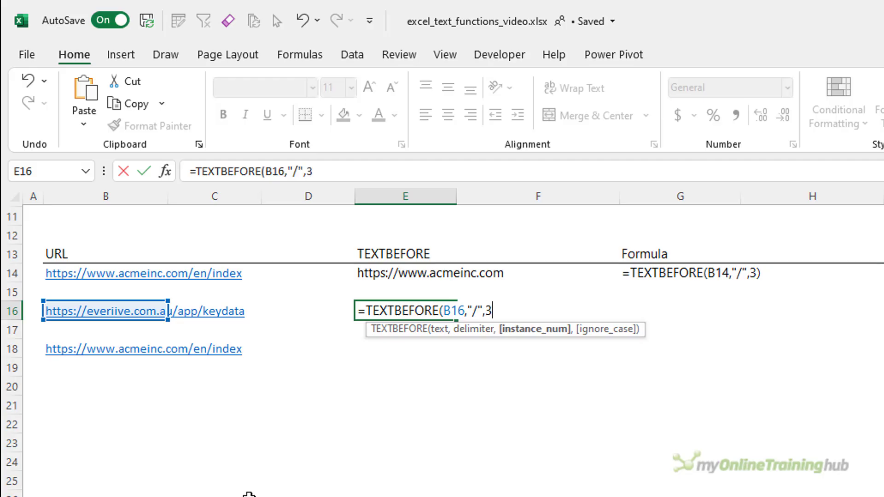
pyautogui.press('Return')
# Enter =TEXTBEFORE(B18,"/",3) in cell E18 to return the text before the third slash of the URL in B18.
pyautogui.press('Return')
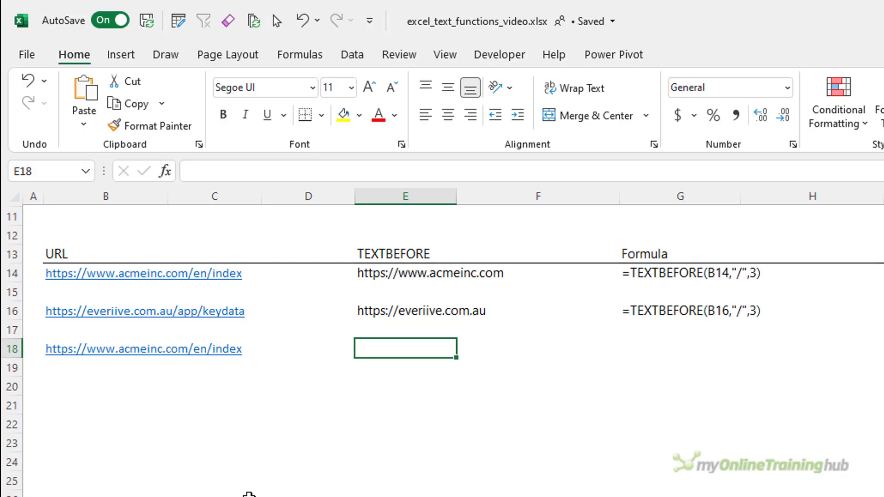
pyautogui.write('=textb')
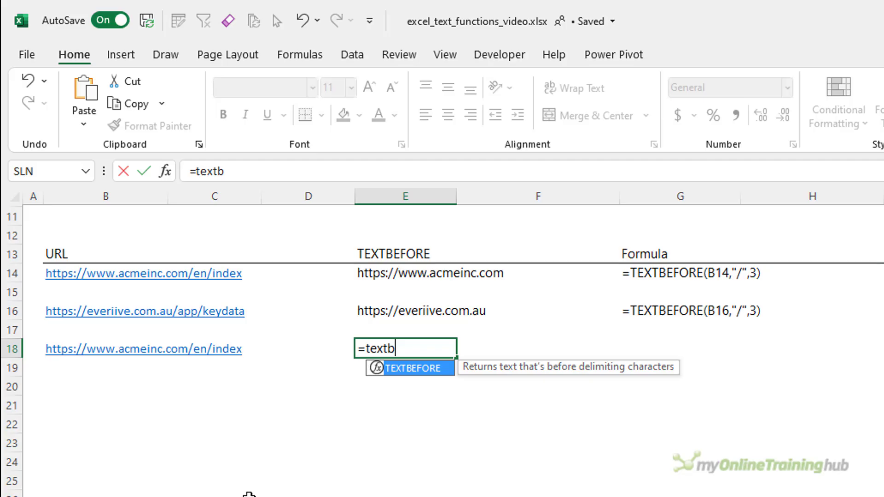
pyautogui.press('Tab')
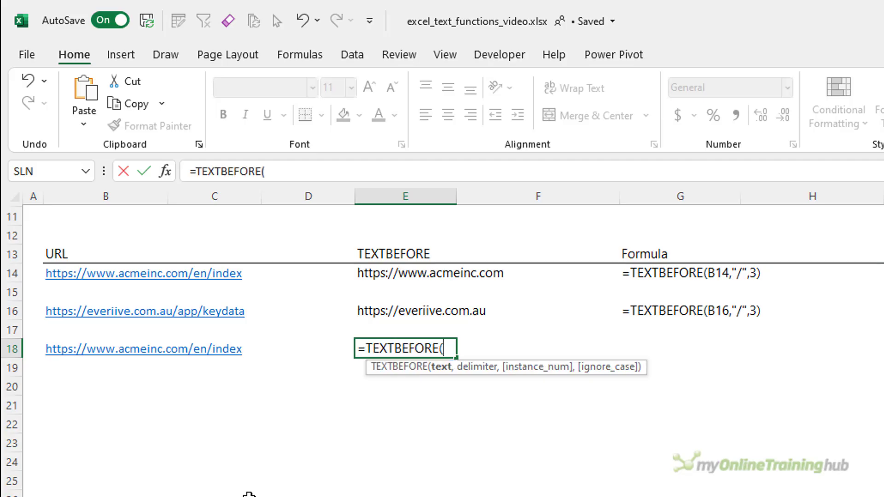
pyautogui.click(55, 351)
pyautogui.write(',"/",3')
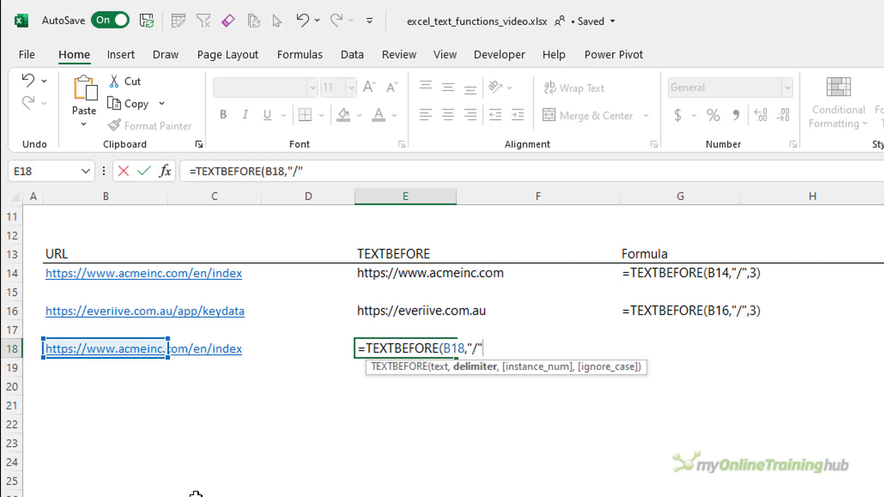
pyautogui.write(')')
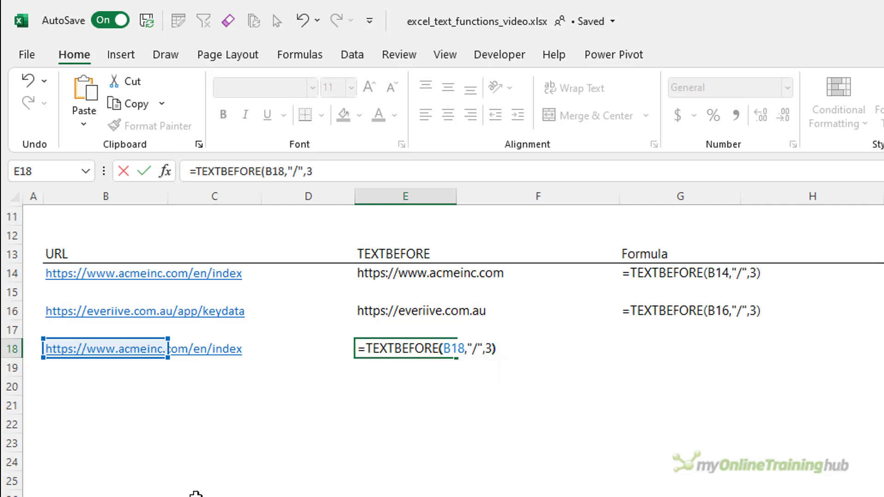
pyautogui.press('Return')
pyautogui.press('Up')
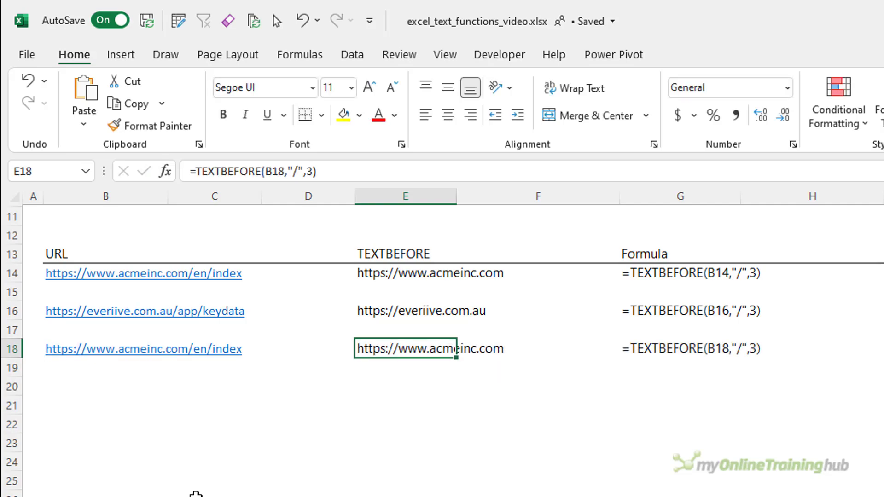
pyautogui.press('F2')
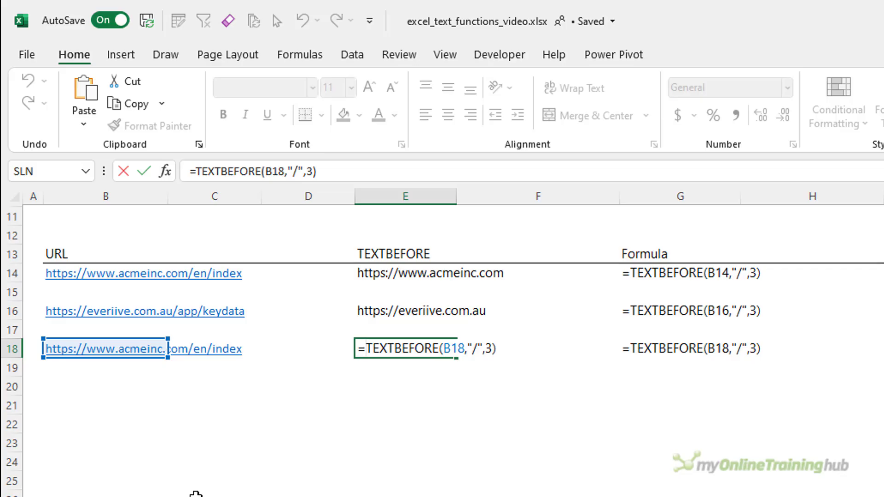
pyautogui.write('texta')
pyautogui.press('Tab')
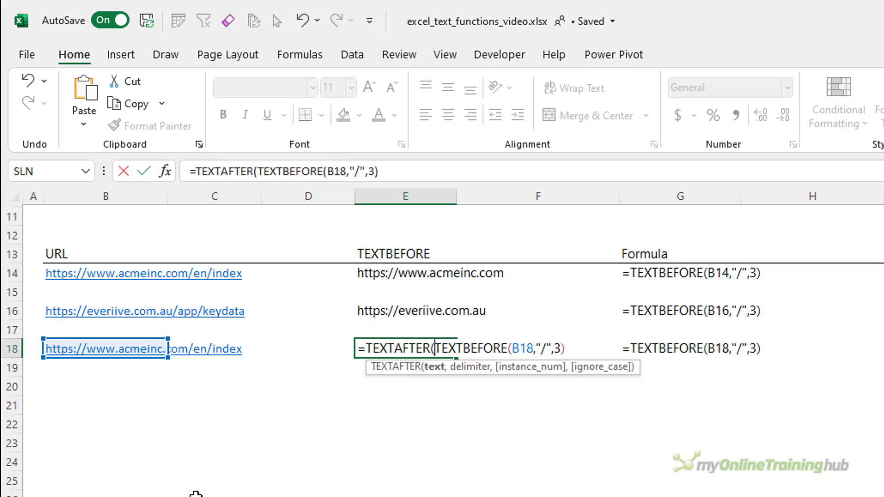
pyautogui.hotkey('shift', 'End')
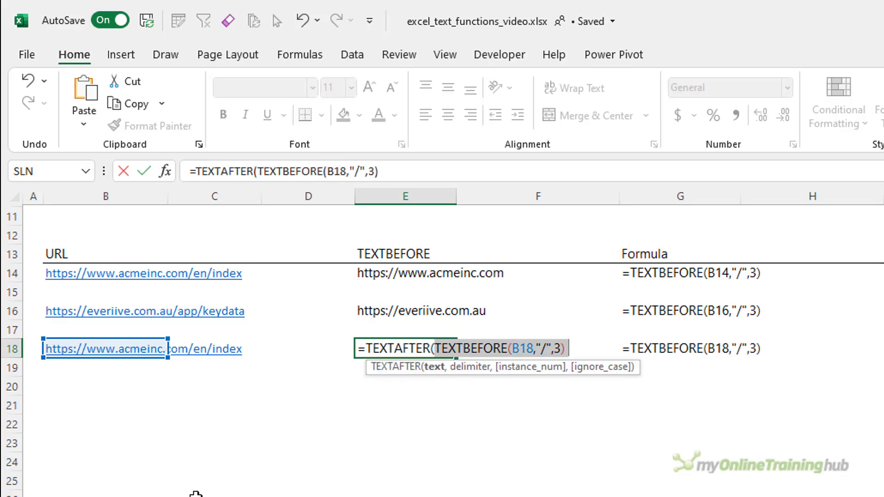
pyautogui.press('End')
pyautogui.write(',')
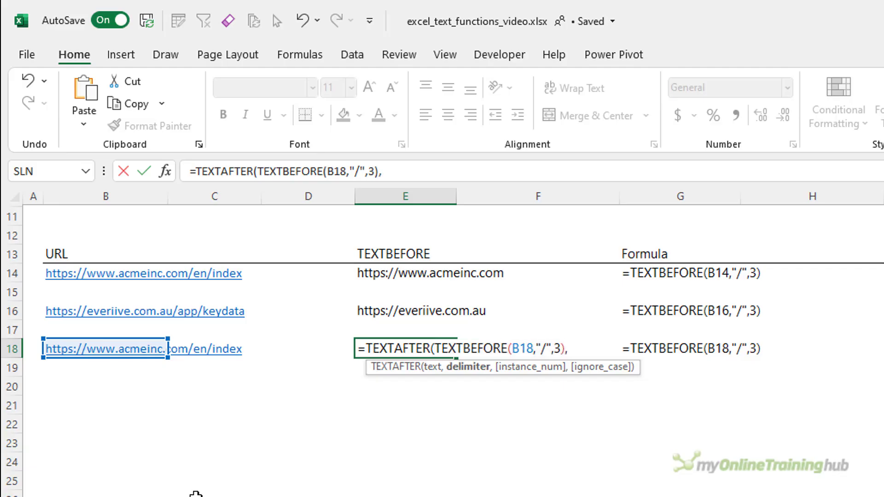
pyautogui.write('"www.")')
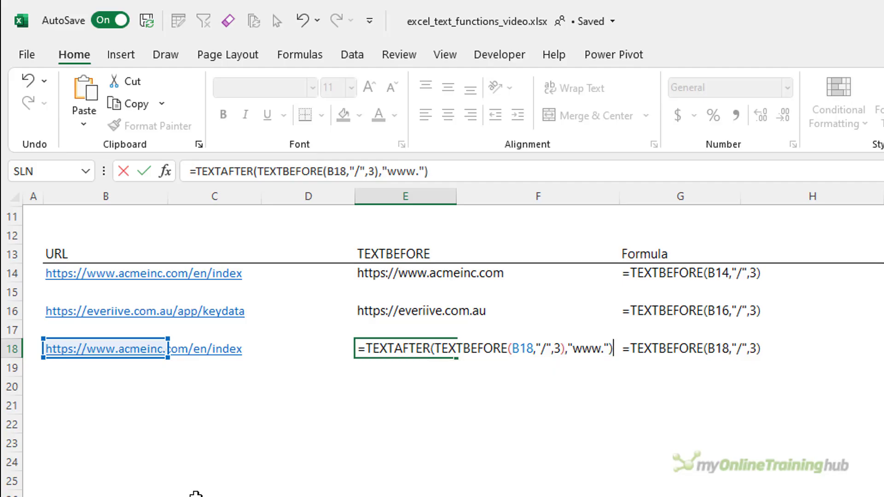
pyautogui.press('Return')
pyautogui.press('Up')
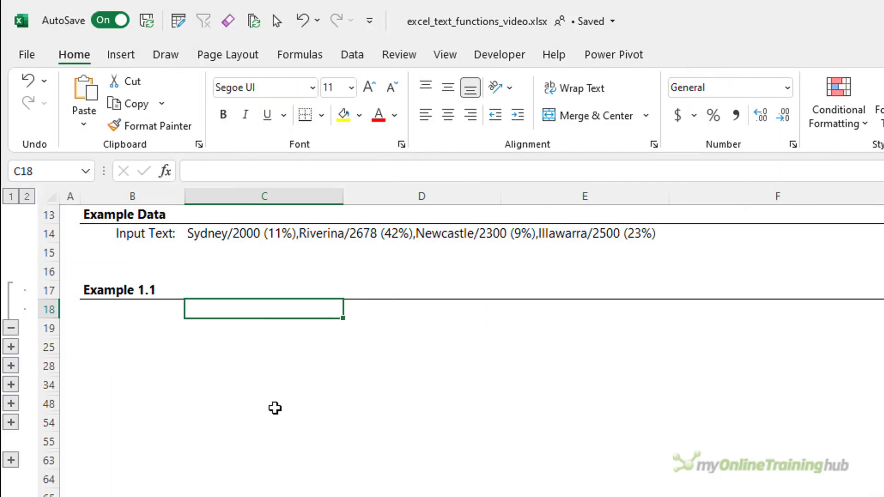
# Under Example 1.1, enter =TEXTSPLIT(C14,",") in cell C18 to split the input text across columns at each comma.
pyautogui.write('=texts')
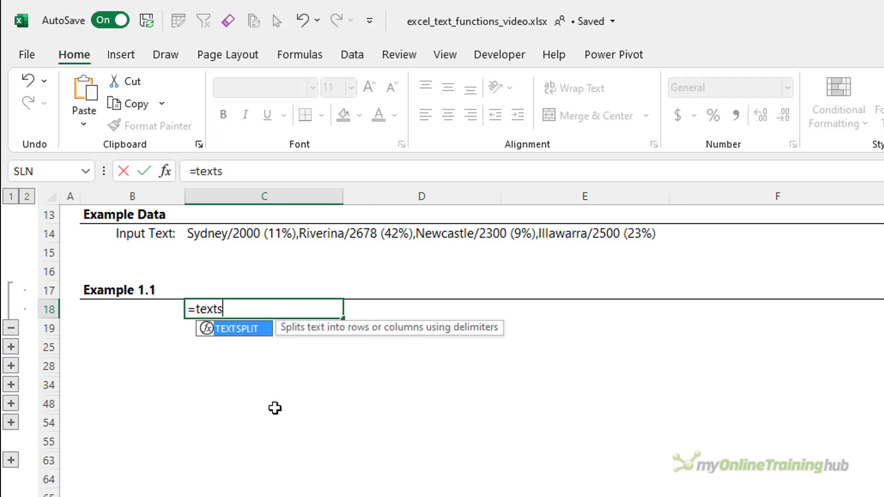
pyautogui.press('Tab')
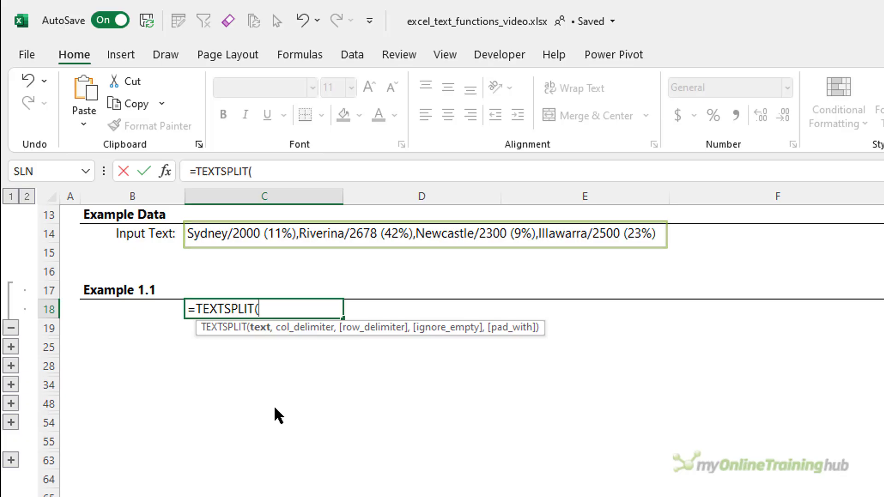
pyautogui.click(200, 233)
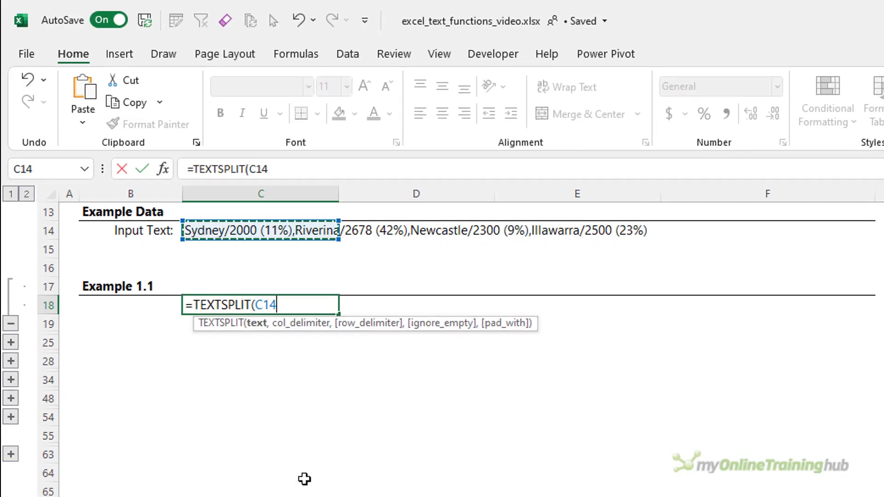
pyautogui.write(',')
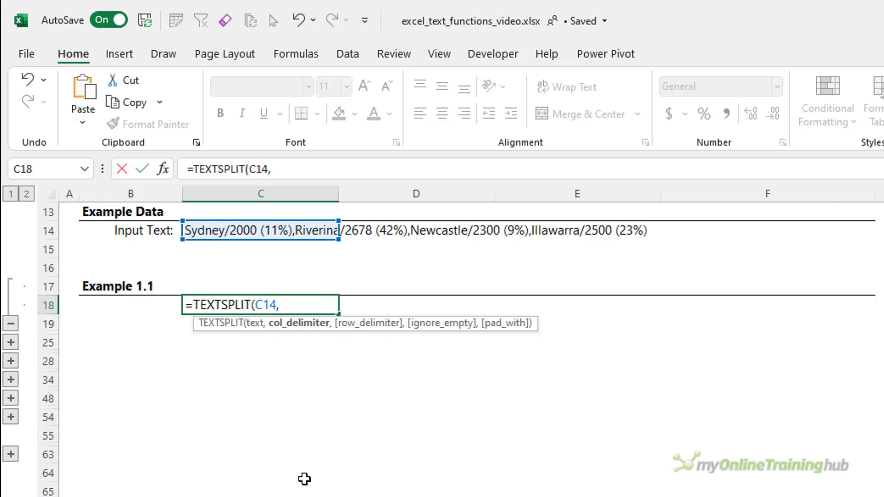
pyautogui.write('","')
pyautogui.write(')')
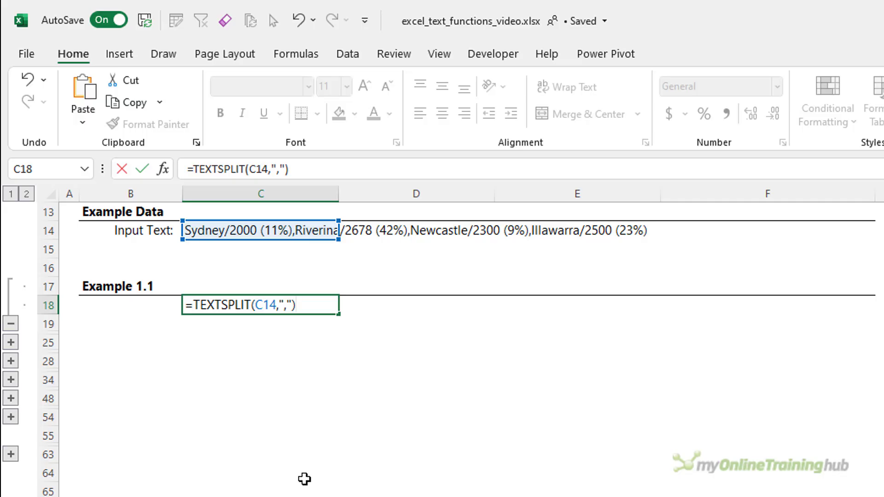
pyautogui.press('Return')
pyautogui.press('Up')
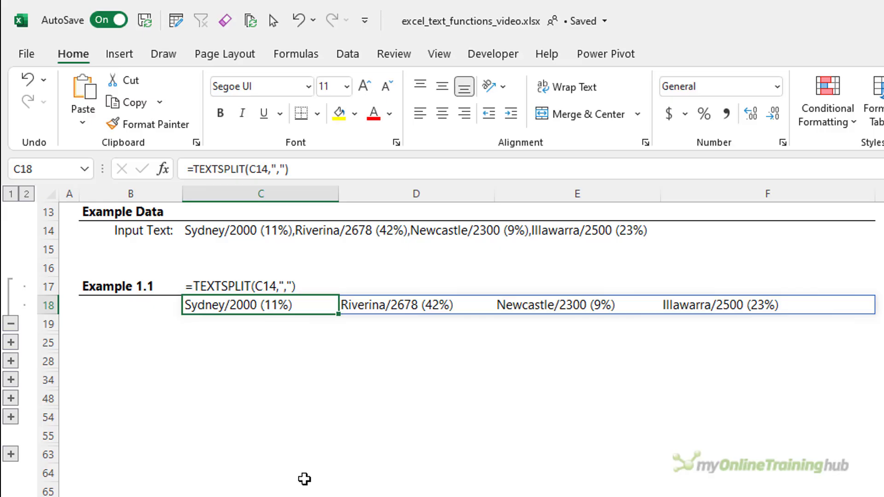
pyautogui.press('Right')
pyautogui.press('Right')
pyautogui.press('Right')
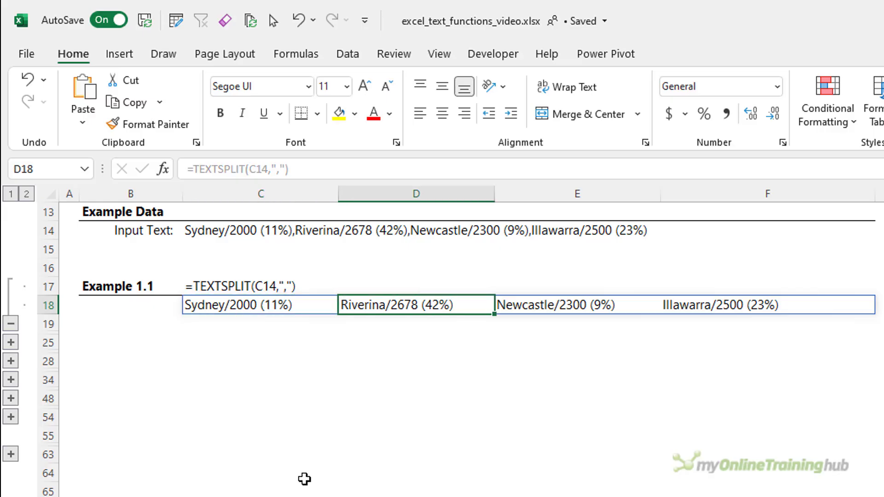
pyautogui.press('Left')
pyautogui.press('Left')
pyautogui.press('Left')
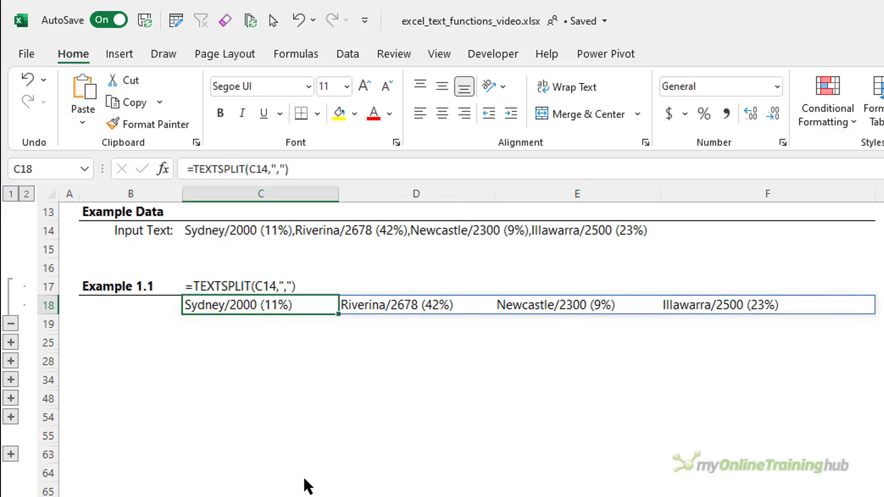
# Expand the Example 1.2 rows and enter =TEXTSPLIT(C14,,",") in cell C21 to split the input text down rows at each comma.
pyautogui.click(11, 342)
pyautogui.click(208, 361)
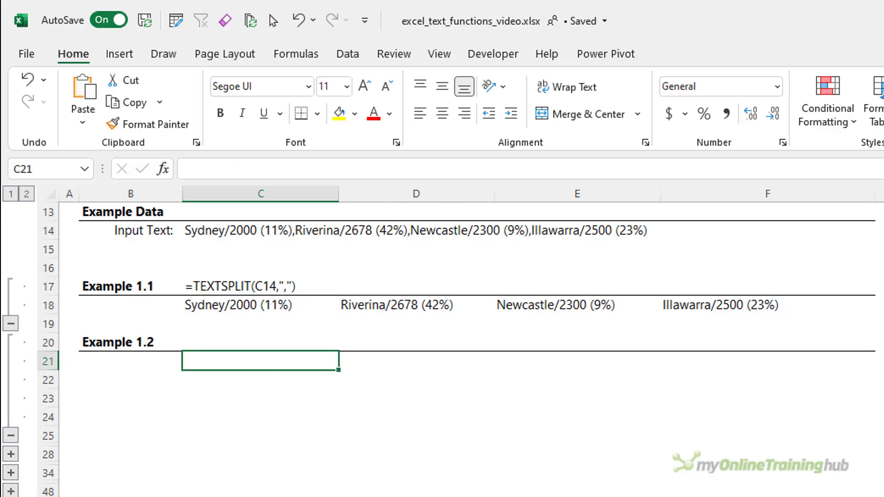
pyautogui.write('=texts')
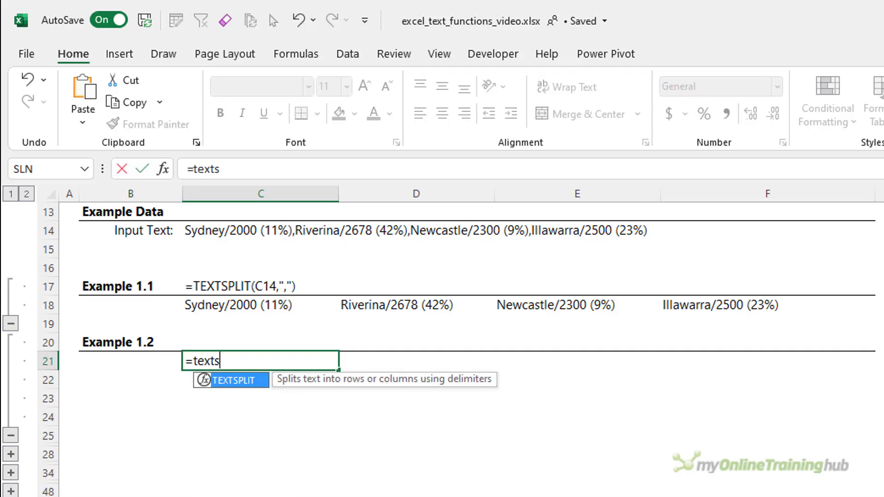
pyautogui.press('Tab')
pyautogui.click(267, 233)
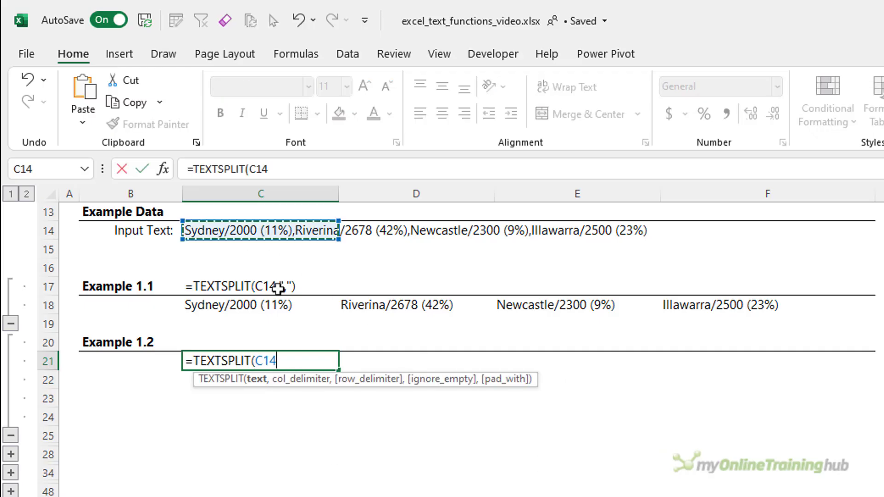
pyautogui.write(',')
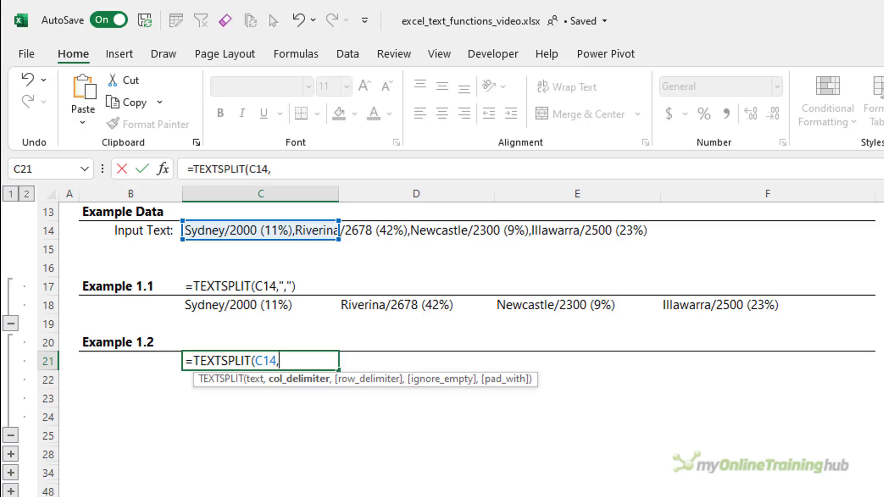
pyautogui.write(',')
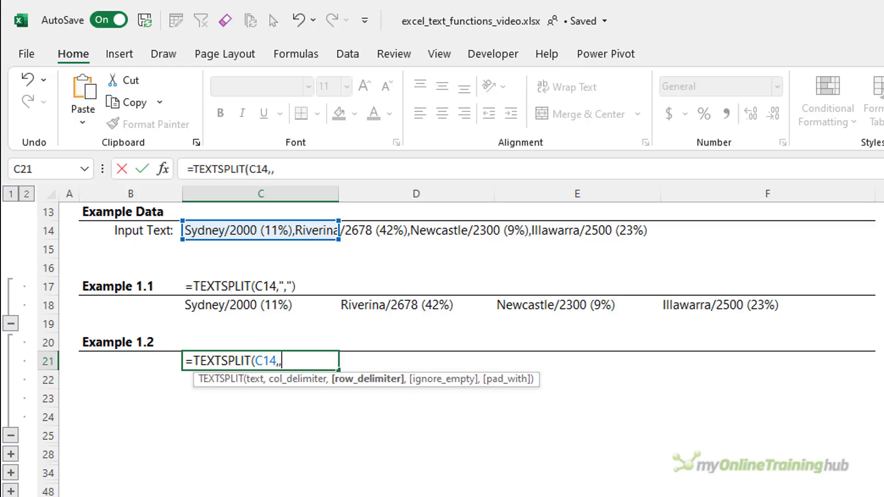
pyautogui.write('",")')
pyautogui.press('Return')
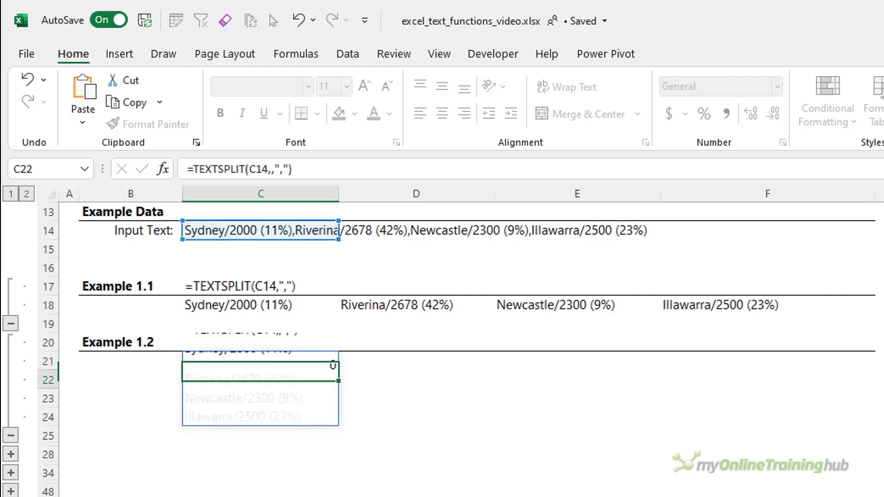
pyautogui.click(260, 361)
pyautogui.click(260, 399)
pyautogui.click(260, 416)
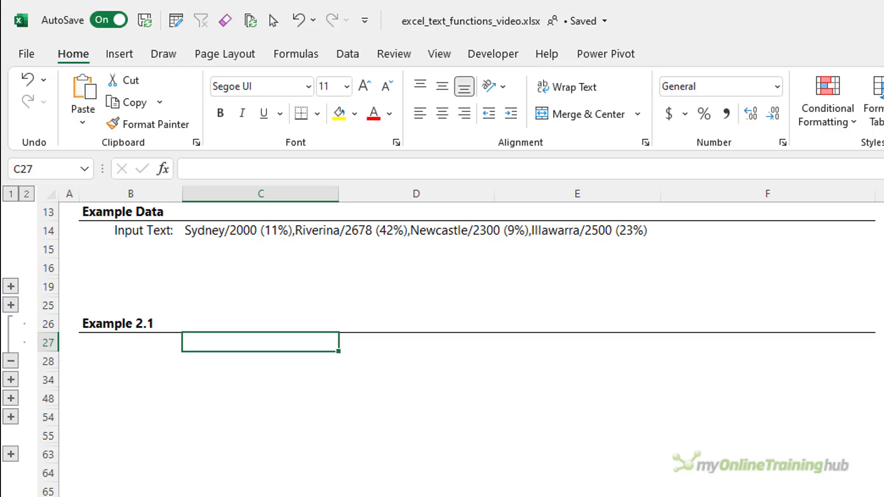
# Under Example 2.1, enter =TEXTSPLIT(C14,",") in cell C27 to split the input text across columns.
pyautogui.write('=')
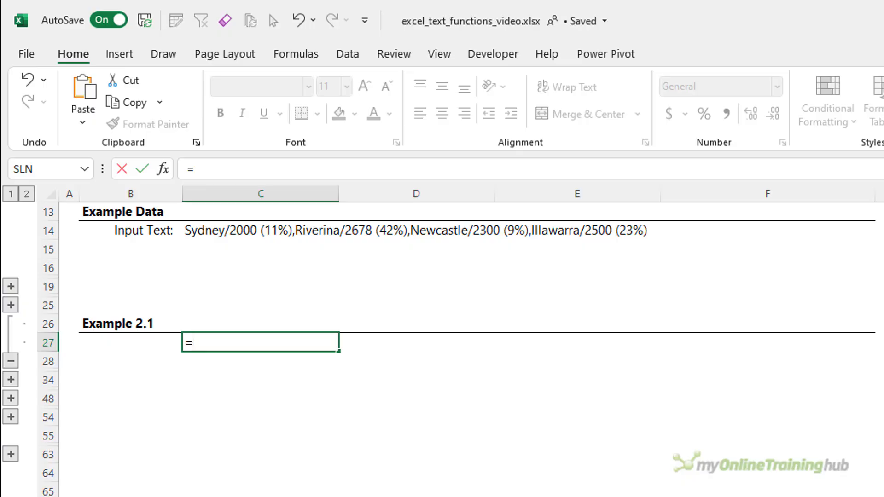
pyautogui.write('texts')
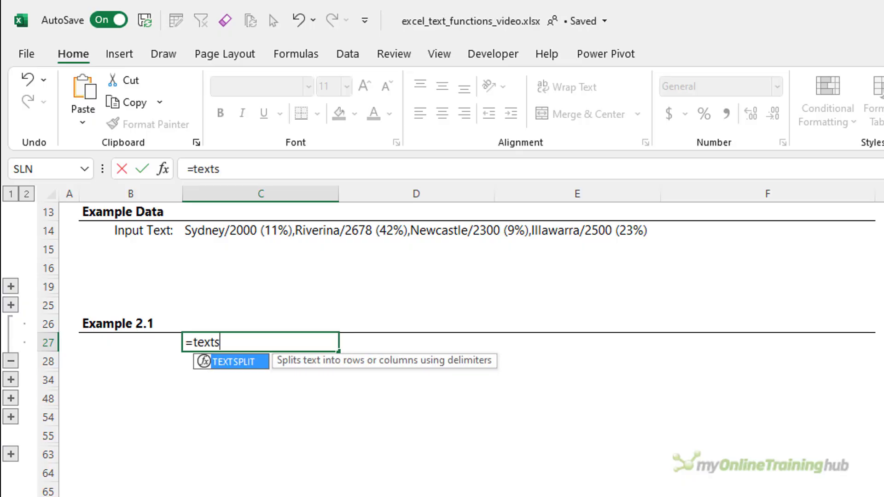
pyautogui.press('Tab')
pyautogui.click(209, 232)
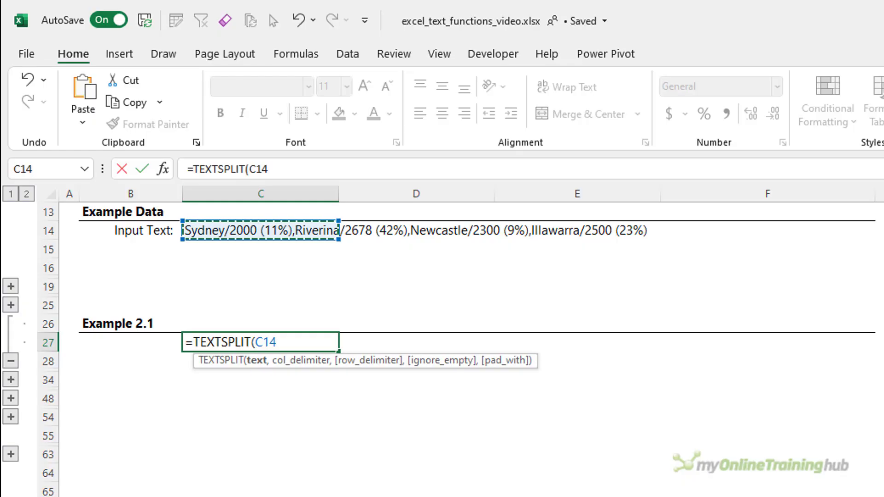
pyautogui.write(',')
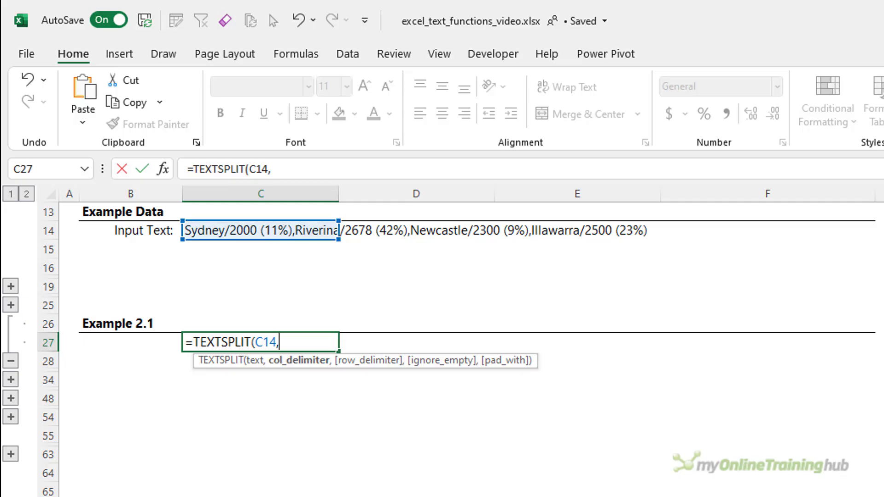
pyautogui.write('",")')
pyautogui.press('Return')
pyautogui.click(260, 342)
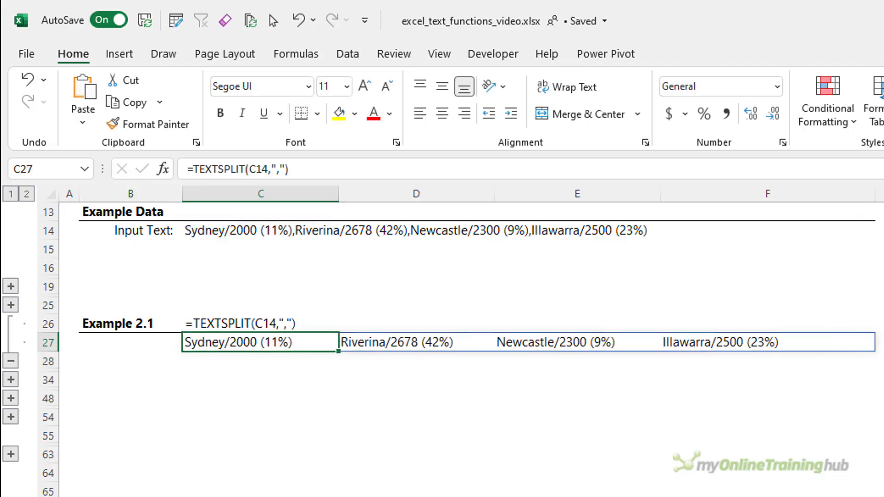
# Nest the formula in C27 inside a second TEXTSPLIT with a slash delimiter, giving =TEXTSPLIT(TEXTSPLIT(C14,","),"/").
pyautogui.press('F2')
pyautogui.press('Home')
pyautogui.press('Right')
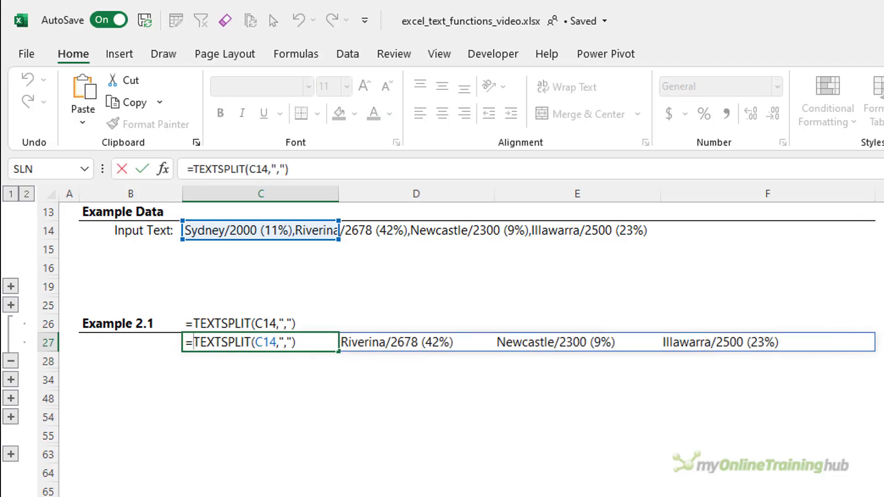
pyautogui.write('texts')
pyautogui.press('Tab')
pyautogui.press('End')
pyautogui.write(',')
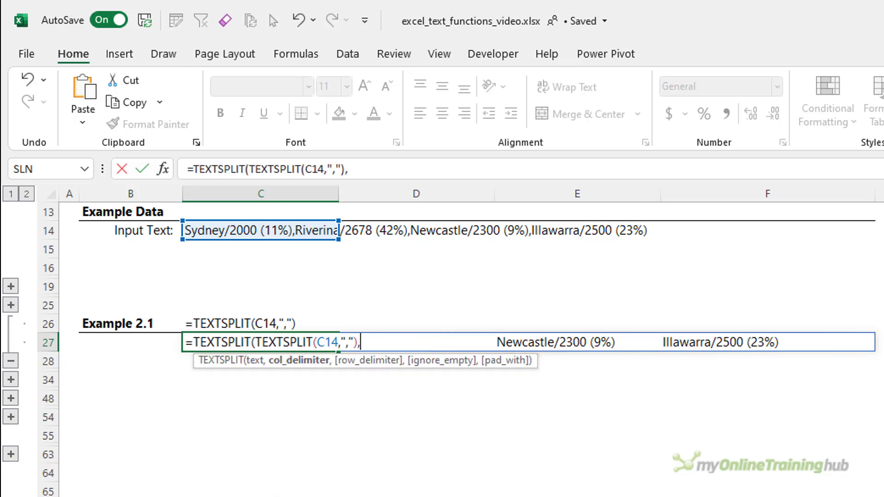
pyautogui.write('"/")')
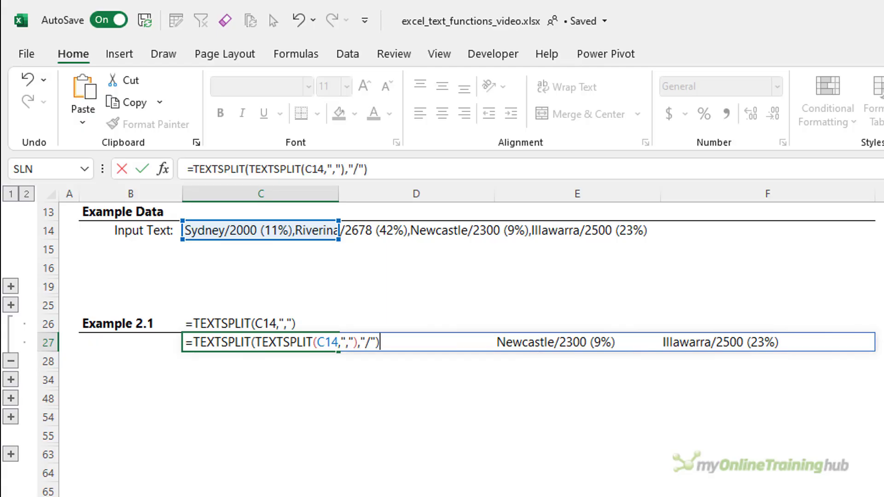
pyautogui.press('Return')
pyautogui.press('Up')
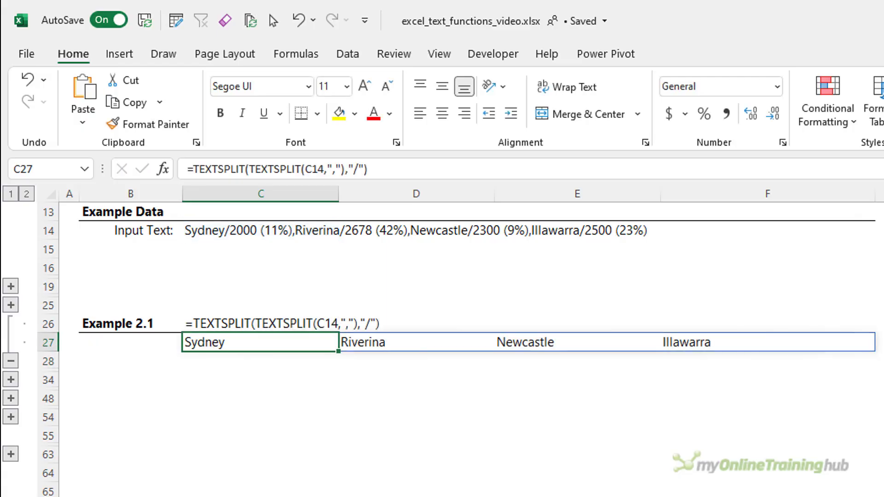
# Expand the Example 2.2 rows and copy the nested TEXTSPLIT formula from C27 into cell C30.
pyautogui.click(11, 380)
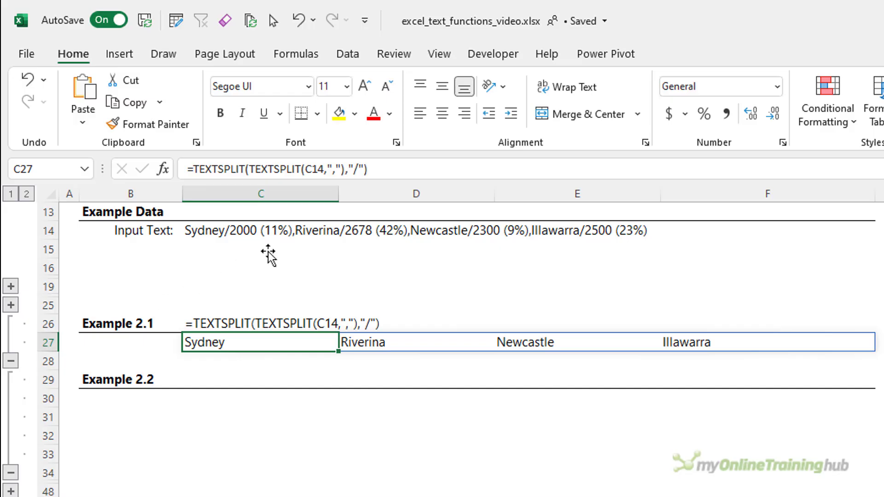
pyautogui.moveTo(420, 169); pyautogui.dragTo(182, 174)
pyautogui.click(231, 398)
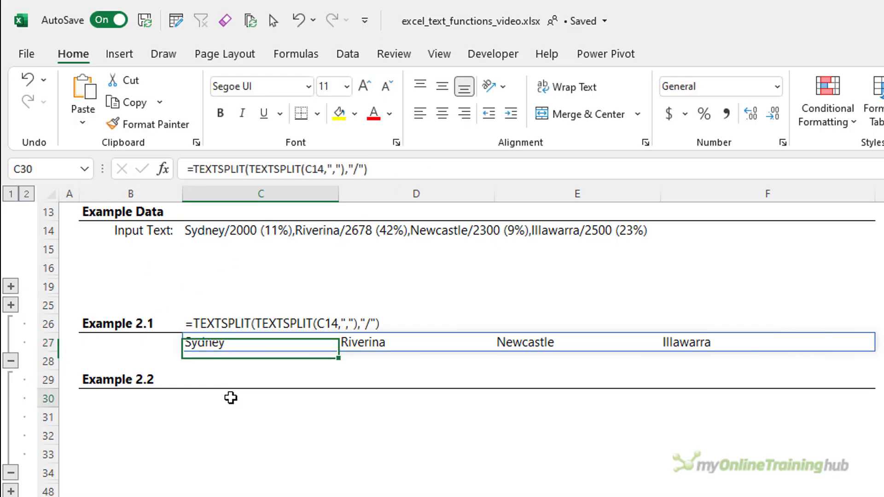
pyautogui.hotkey('ctrl', 'v')
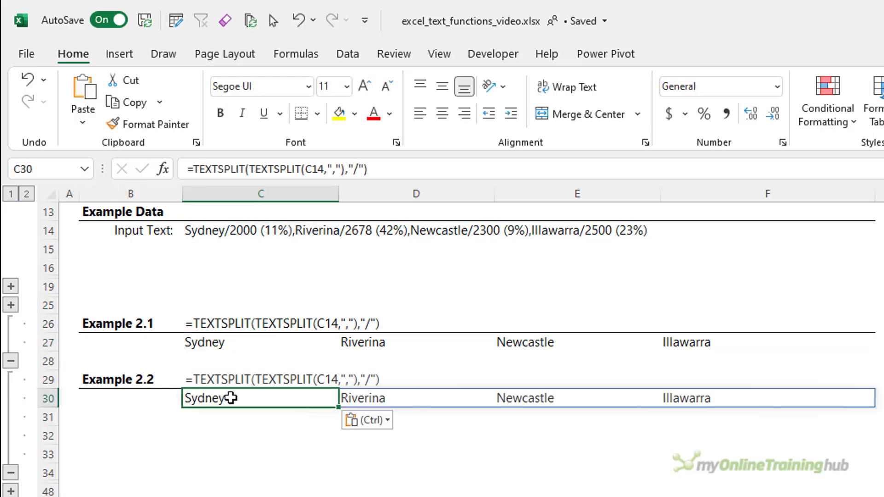
# Add a comma before the inner delimiter in C30 so the formula reads =TEXTSPLIT(TEXTSPLIT(C14,,","),"/") and lists the places down rows.
pyautogui.click(327, 169)
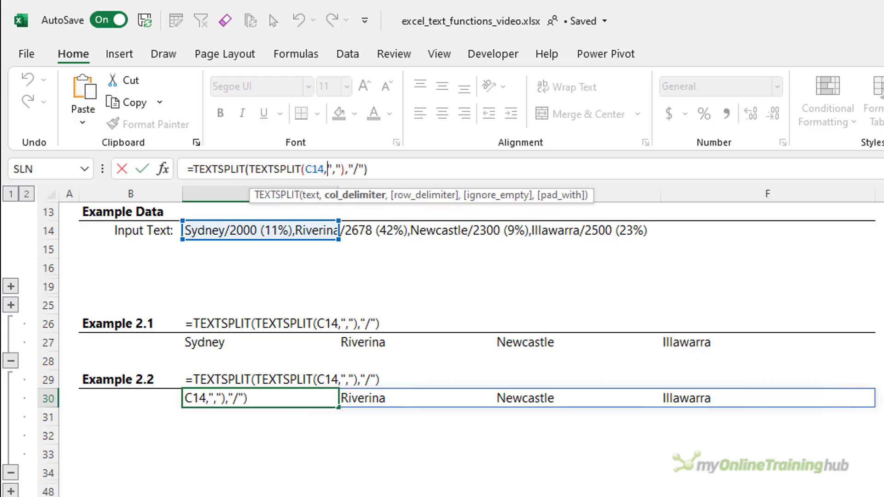
pyautogui.write(',')
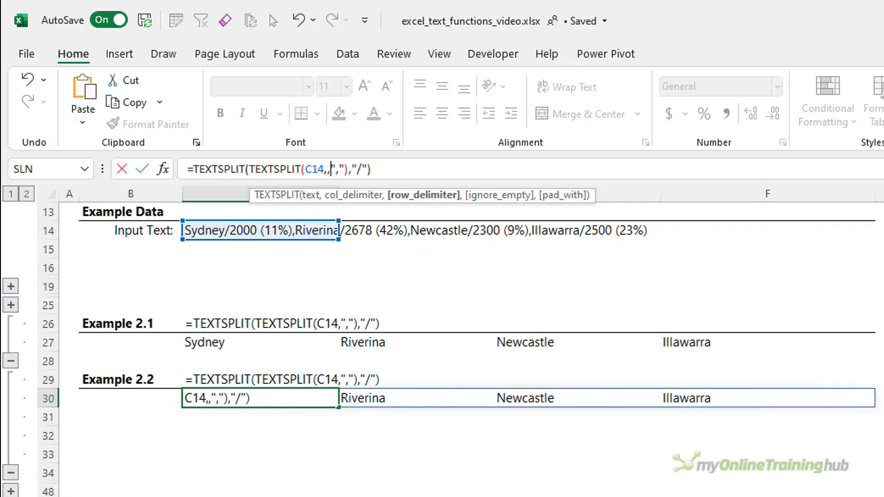
pyautogui.press('Return')
pyautogui.click(260, 454)
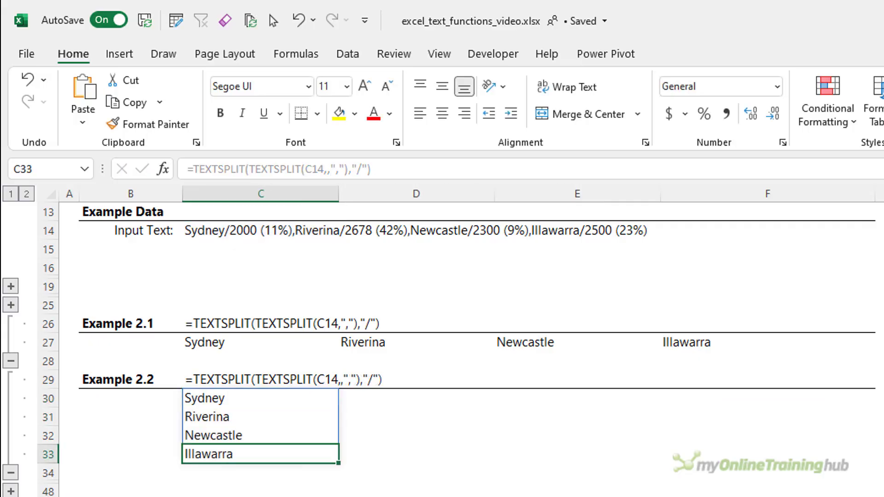
pyautogui.press('Up')
pyautogui.press('Up')
pyautogui.press('Up')
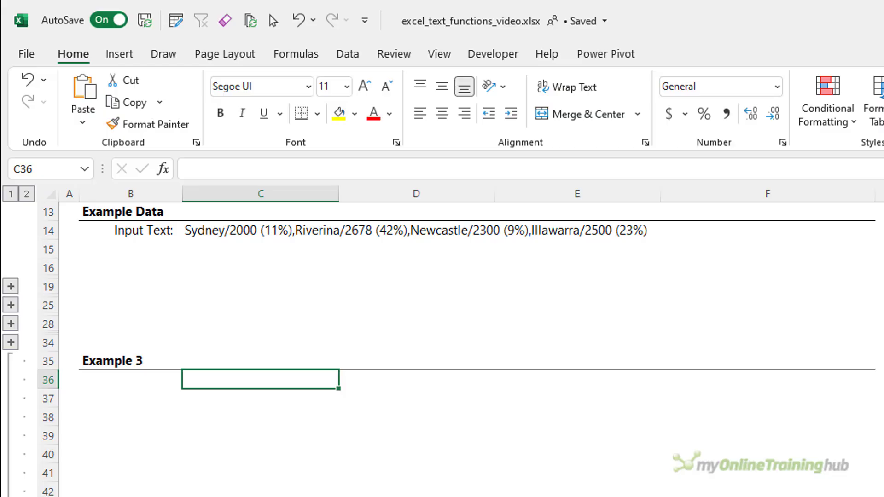
# Under Example 3, enter =TEXTSPLIT(C14,,{",","/","("}) in cell C36 to split the input text down rows at several delimiters.
pyautogui.write('=texts')
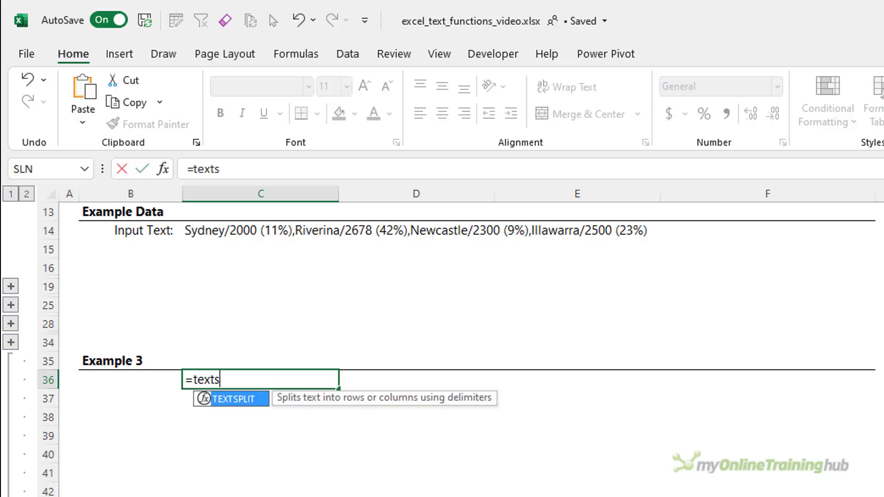
pyautogui.press('Tab')
pyautogui.click(226, 231)
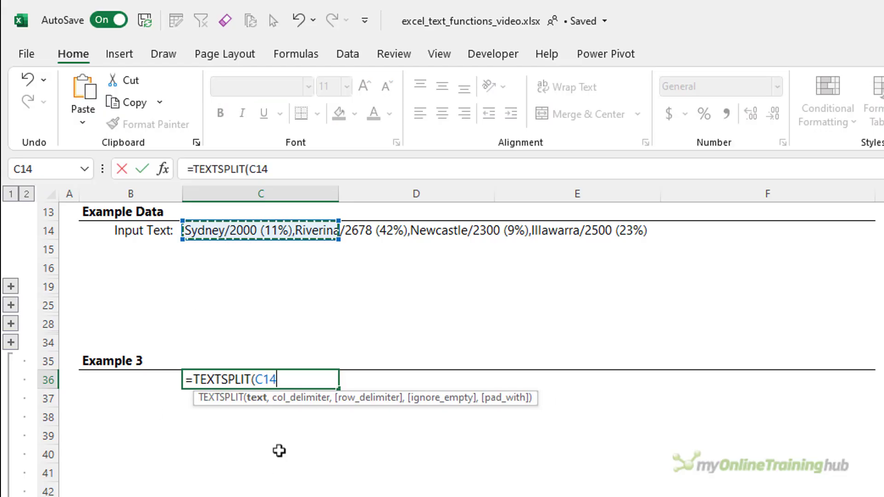
pyautogui.write(',')
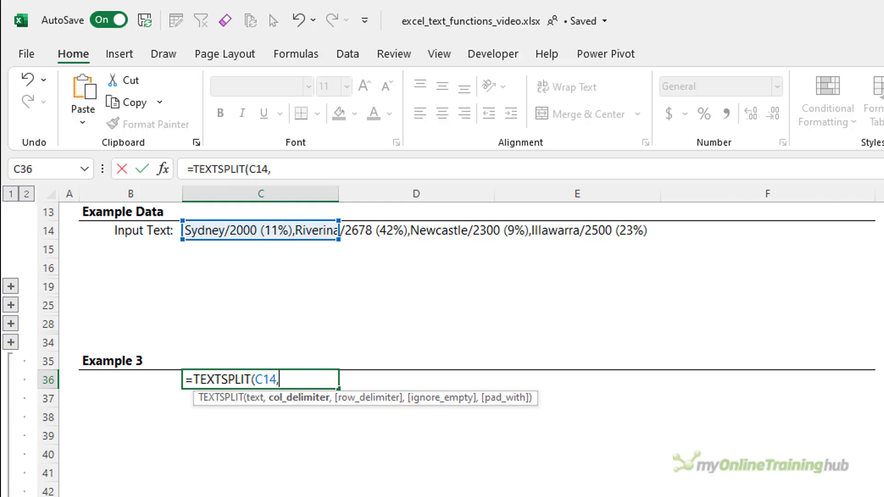
pyautogui.write(',')
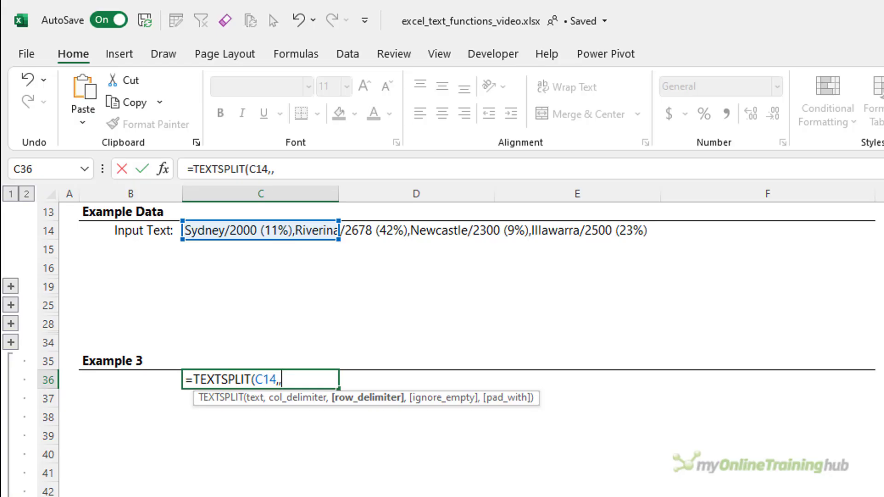
pyautogui.write('{",","/","("')
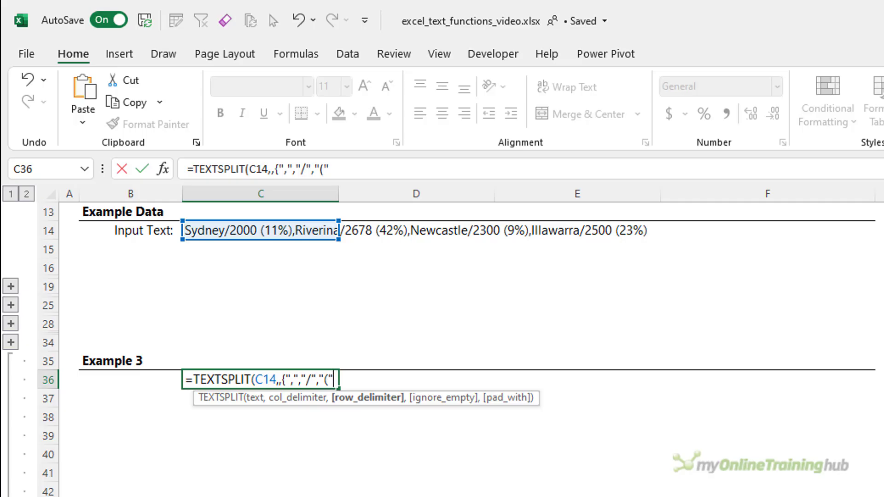
pyautogui.write('})')
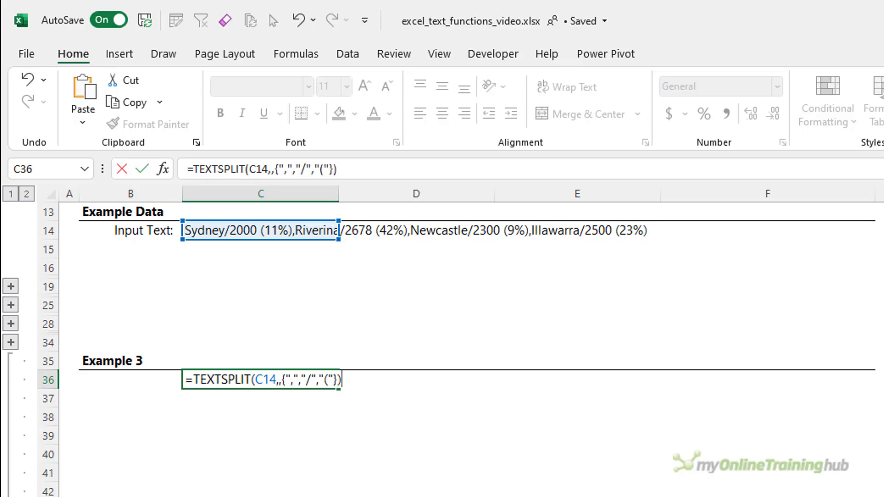
pyautogui.press('Return')
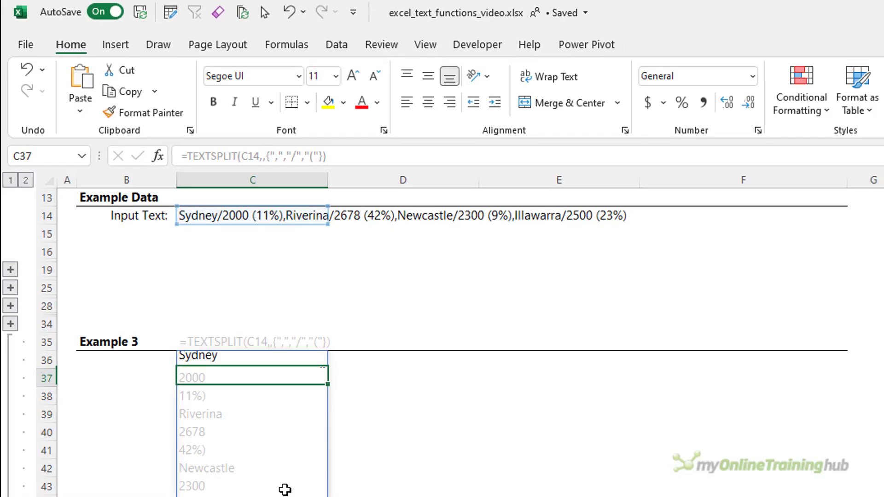
pyautogui.press('Up')
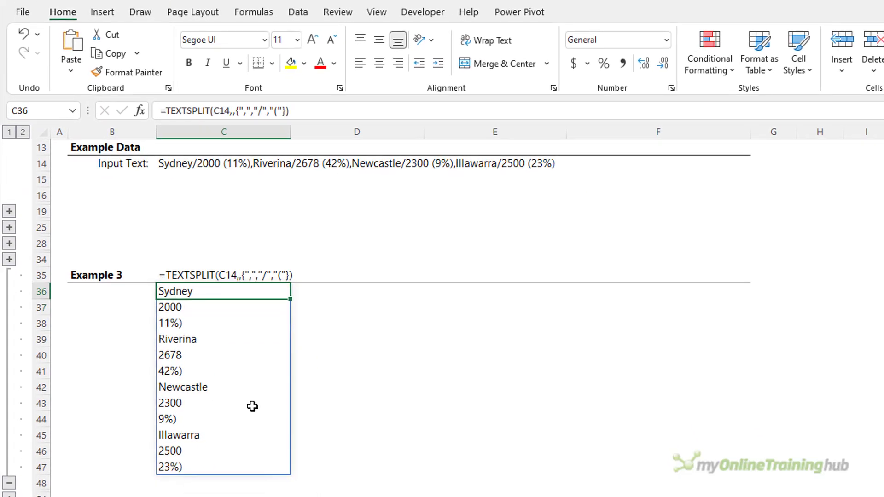
# Examine the values split down column C under Example 3, starting from C36.
pyautogui.press('Down')
pyautogui.press('Down')
pyautogui.press('Down')
pyautogui.press('Down')
pyautogui.press('Down')
pyautogui.press('Down')
pyautogui.press('Up')
pyautogui.press('Up')
pyautogui.press('Up')
pyautogui.press('Up')
pyautogui.press('Up')
pyautogui.press('Up')
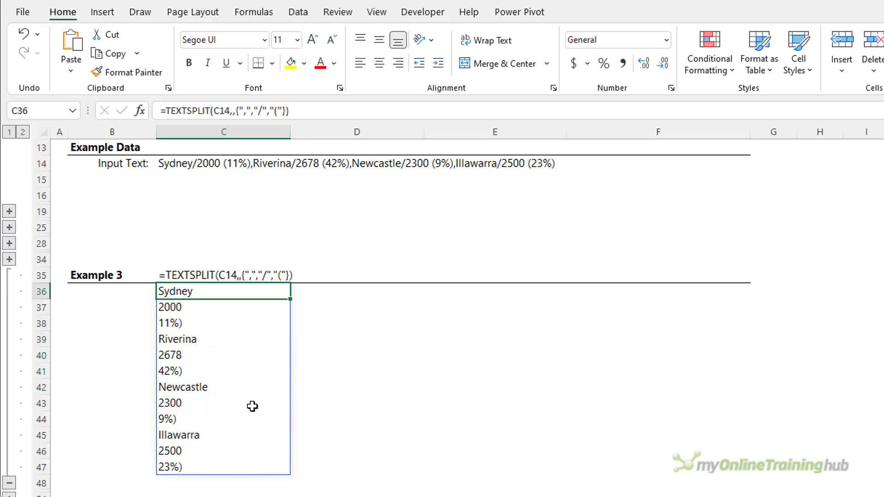
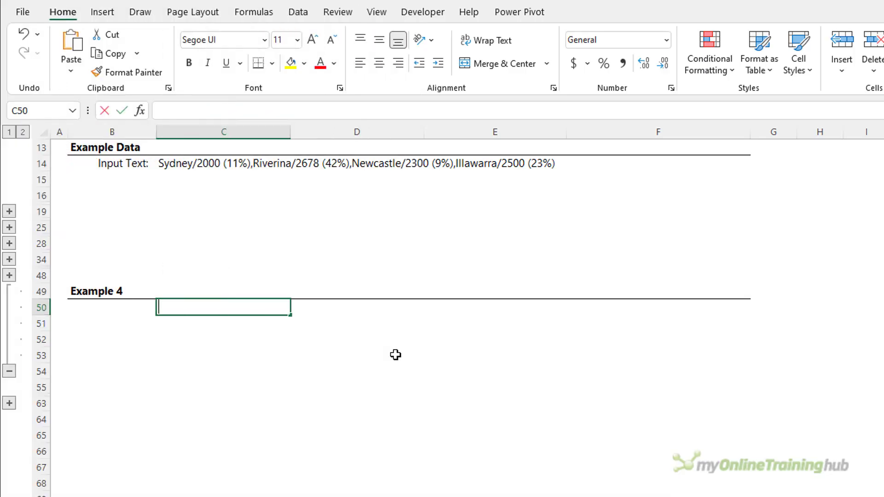
# Under Example 4, enter =TEXTSPLIT(C14,{",","/","("},")",TRUE) in cell C50 to split into columns and rows while ignoring empty cells.
pyautogui.write('=TEXTSPLIT(')
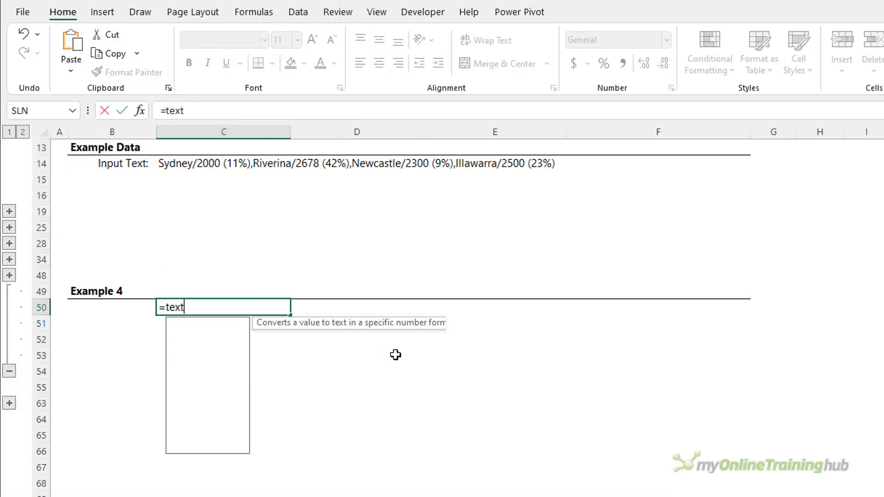
pyautogui.click(207, 161)
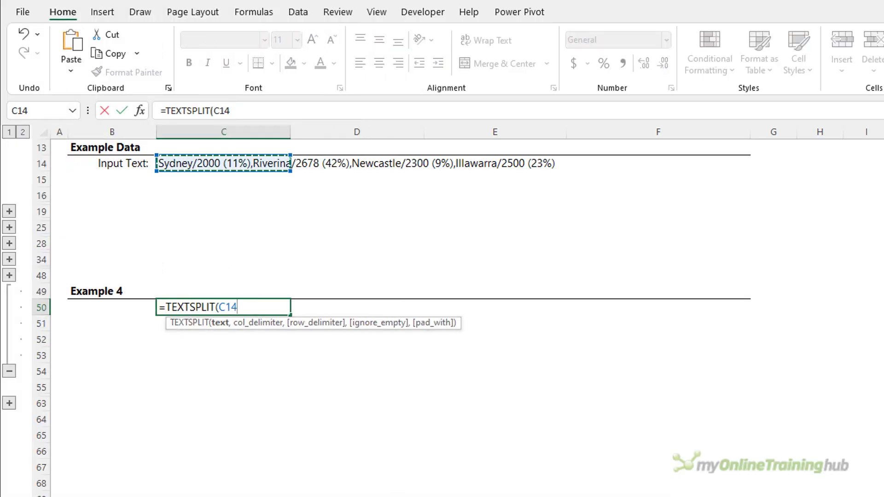
pyautogui.write(',')
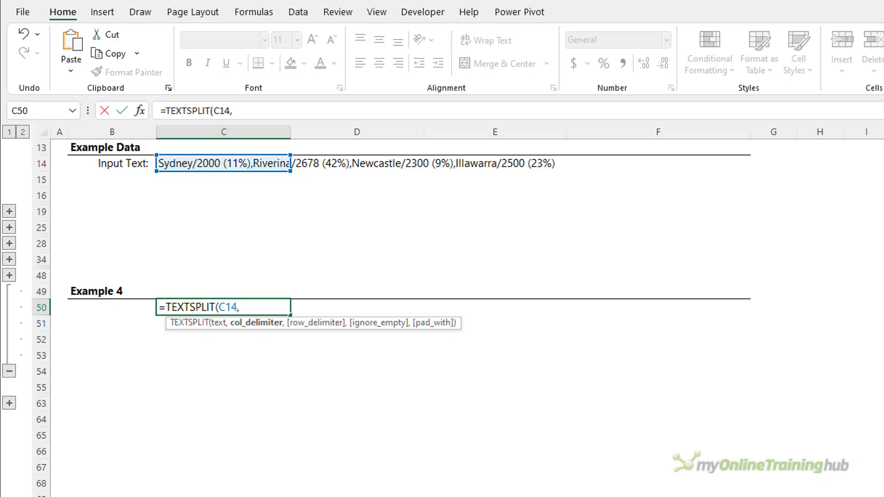
pyautogui.write('{",","/","("},')
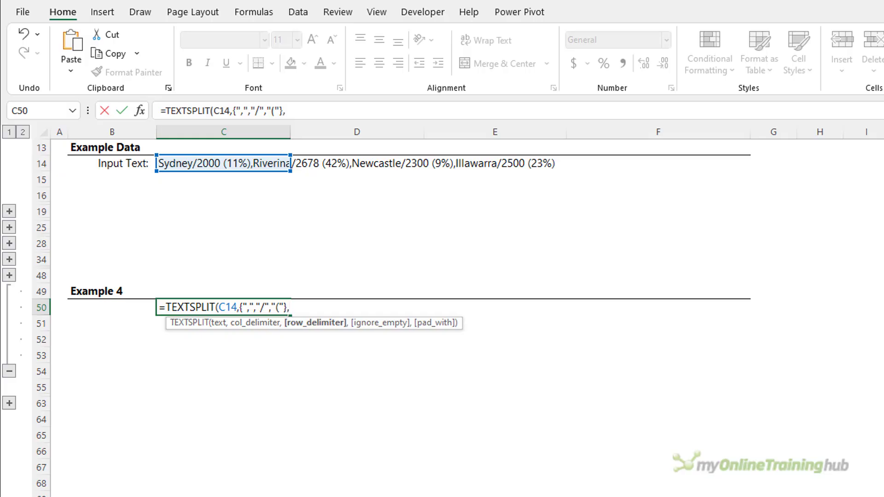
pyautogui.write('")"')
pyautogui.write(',')
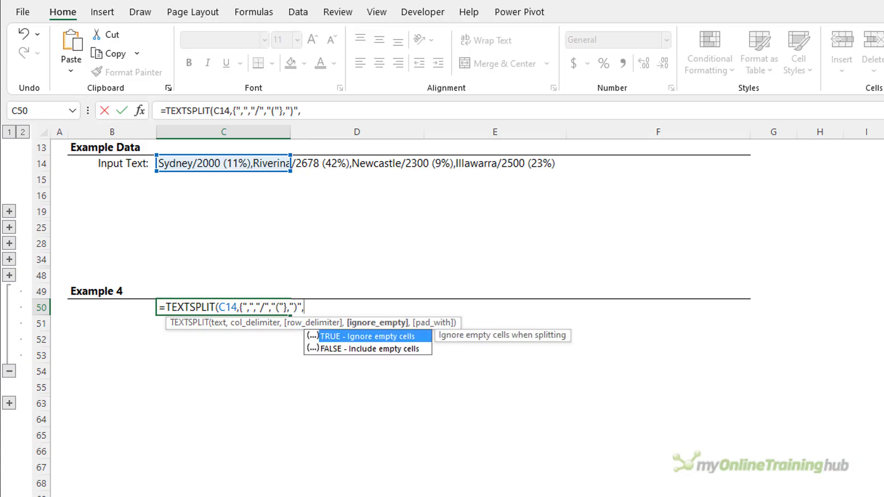
pyautogui.press('Tab')
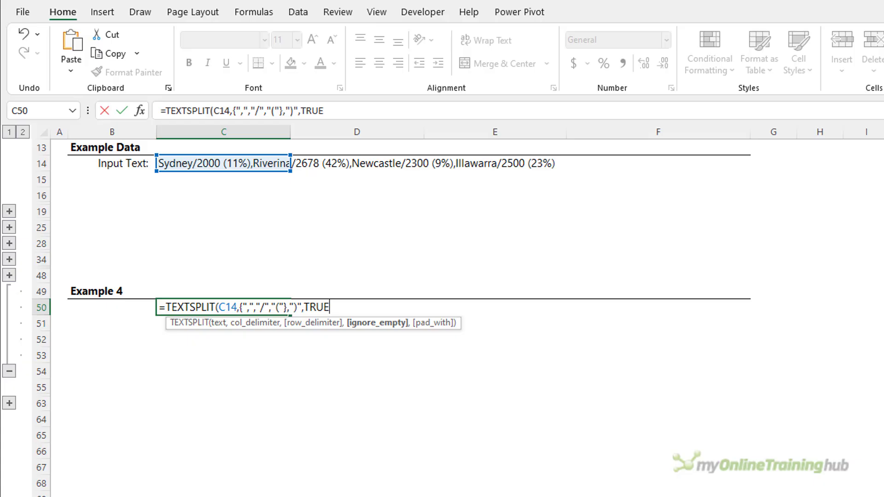
pyautogui.write(')')
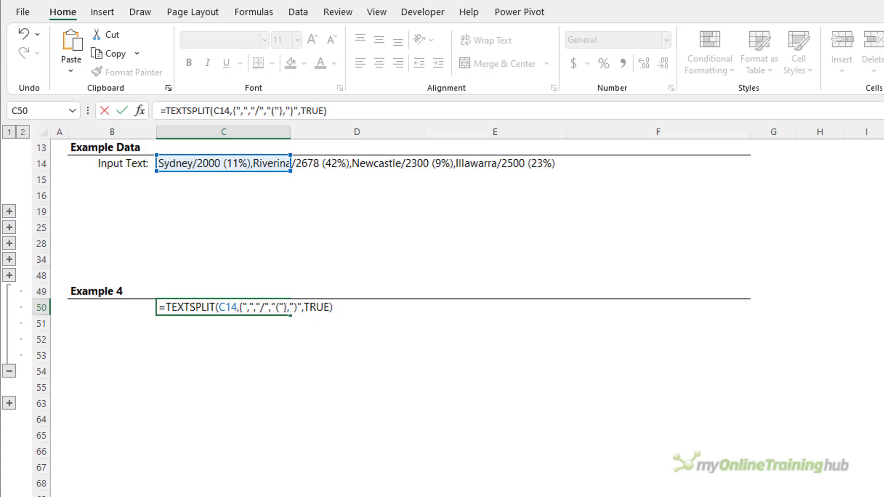
pyautogui.press('Return')
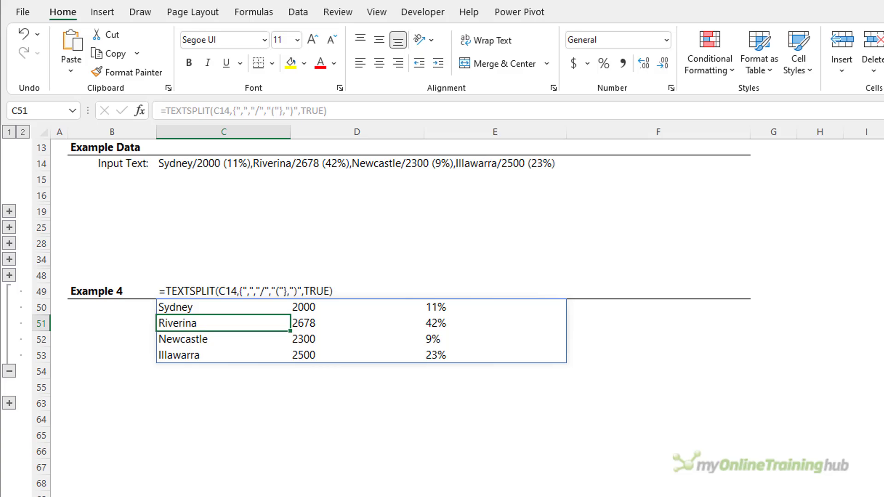
pyautogui.click(223, 307)
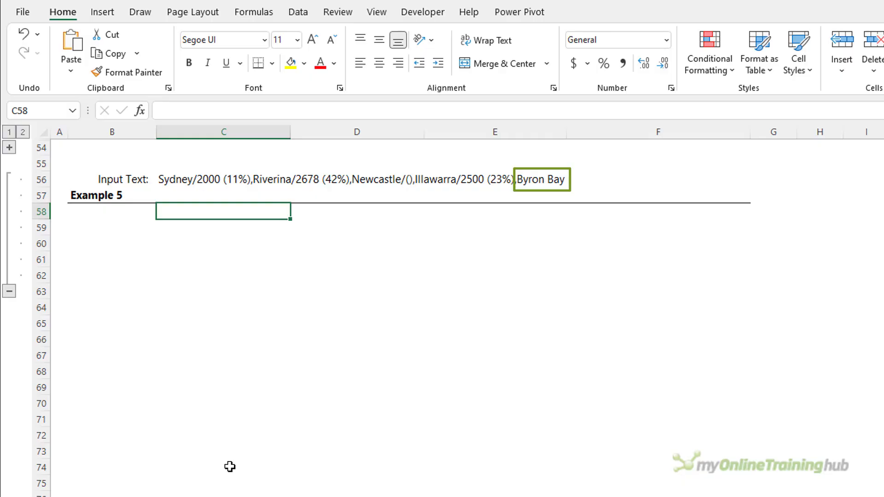
# Under Example 5, enter =TEXTSPLIT(C56,{",","/","("},")",TRUE) in cell C58 to split the incomplete input text into columns and rows.
pyautogui.write('=text')
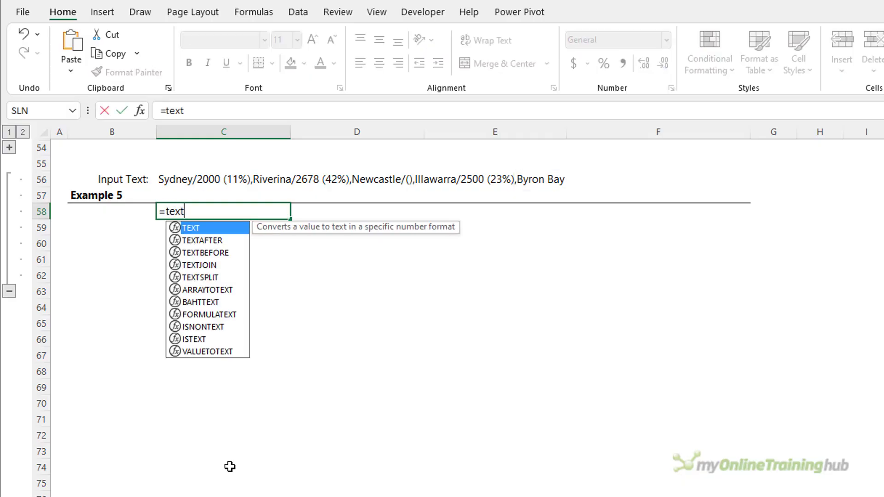
pyautogui.write('s')
pyautogui.press('Tab')
pyautogui.click(198, 191)
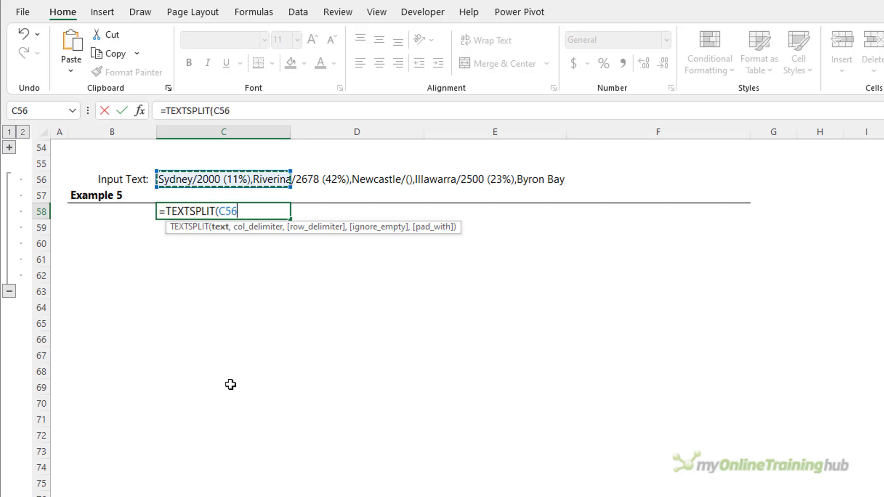
pyautogui.write(',')
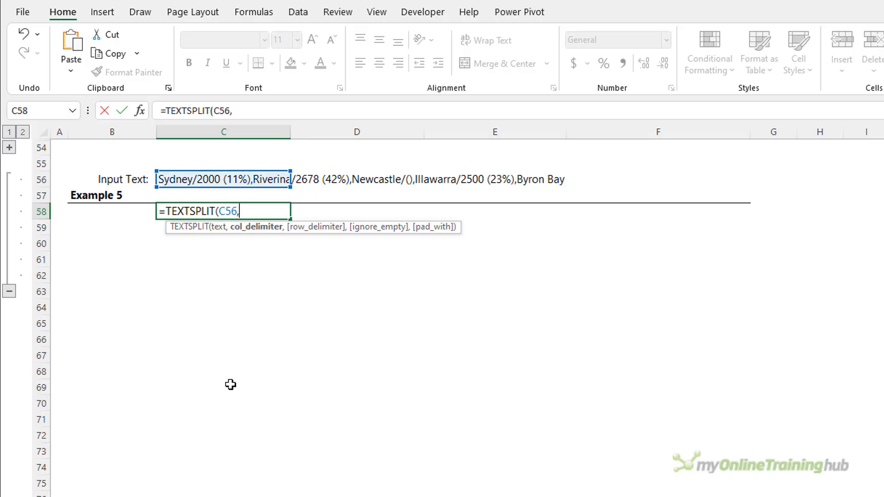
pyautogui.write('{",","/","("},")"')
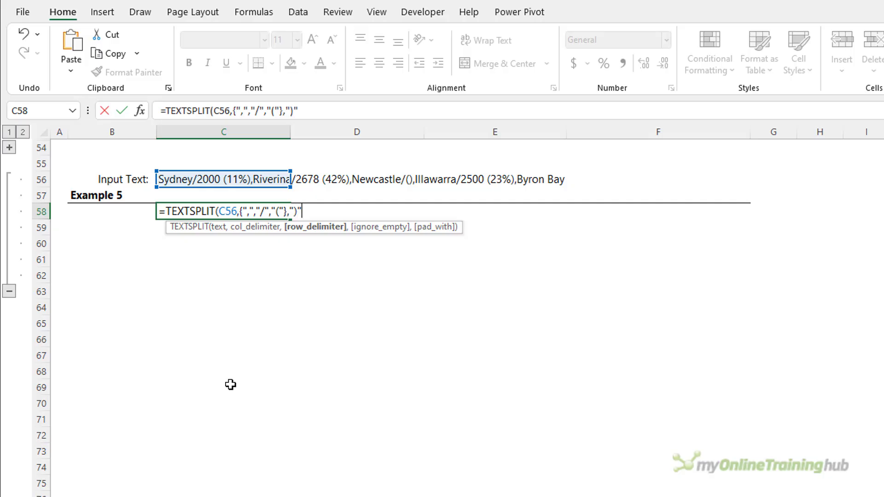
pyautogui.write(',')
pyautogui.press('Tab')
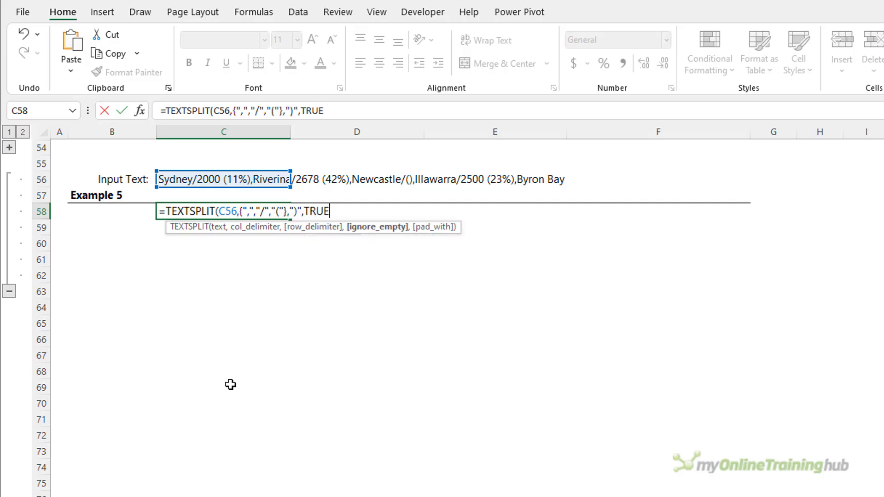
pyautogui.write(')')
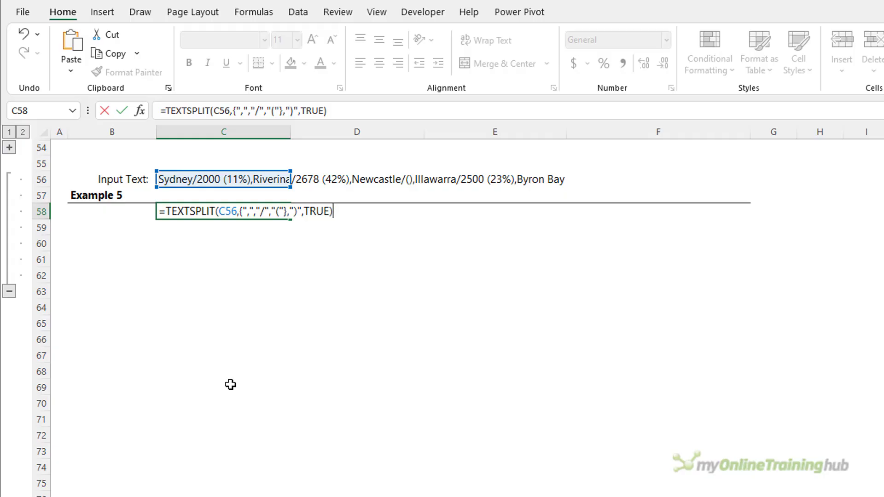
pyautogui.press('Return')
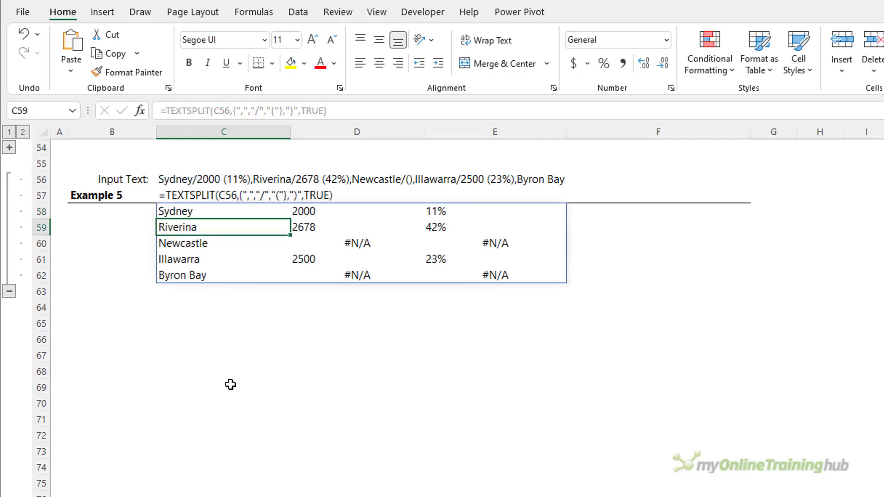
# Examine the result cells beside Newcastle and Byron Bay in the Example 5 output.
pyautogui.press('Down')
pyautogui.press('Right')
pyautogui.press('Right')
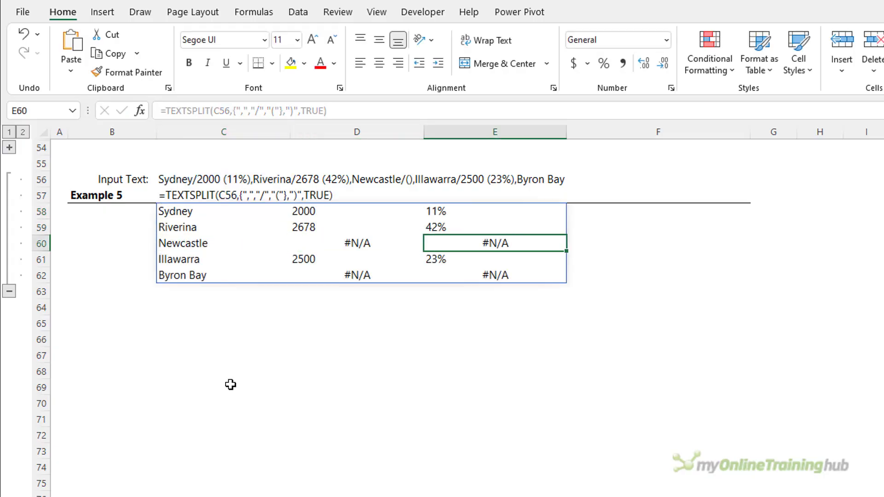
pyautogui.press('Down')
pyautogui.press('Down')
pyautogui.press('Left')
pyautogui.press('Right')
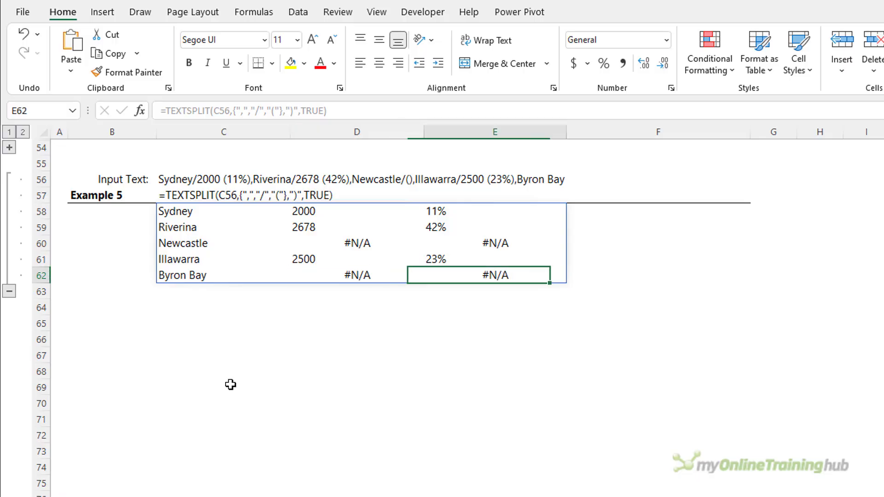
pyautogui.press('Right')
# Add "missing data" as the pad_with argument of the TEXTSPLIT formula in cell C58 to fill the incomplete entries in Example 5.
pyautogui.press('Left')
pyautogui.press('Left')
pyautogui.press('Left')
pyautogui.press('Left')
pyautogui.press('Up')
pyautogui.press('Up')
pyautogui.press('Up')
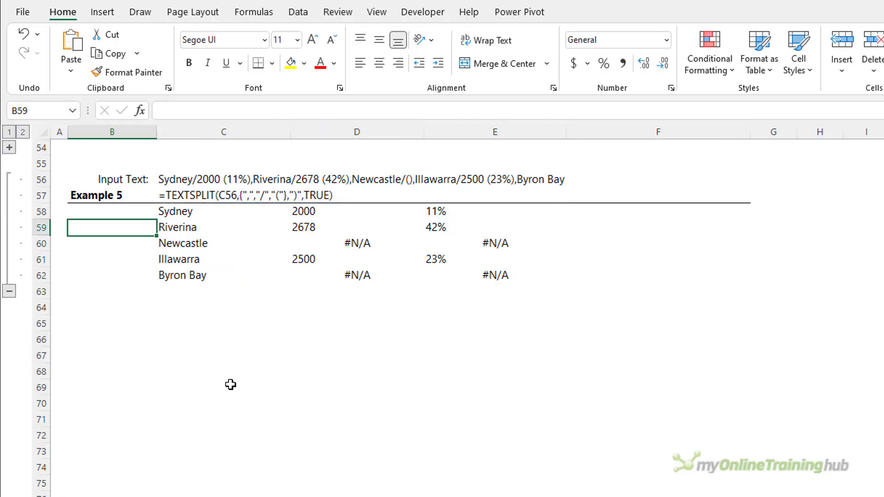
pyautogui.press('Up')
pyautogui.press('Right')
pyautogui.press('F2')
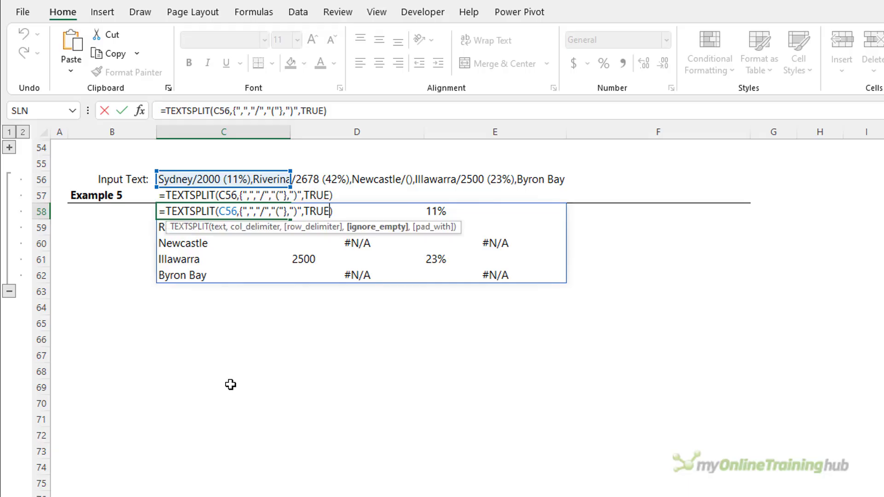
pyautogui.write(',')
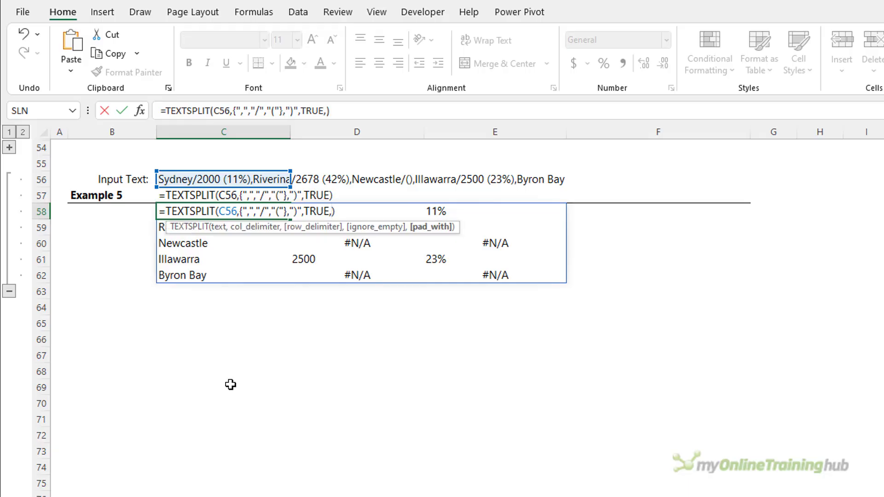
pyautogui.write('"')
pyautogui.write('missing data')
pyautogui.write('"')
pyautogui.press('Return')
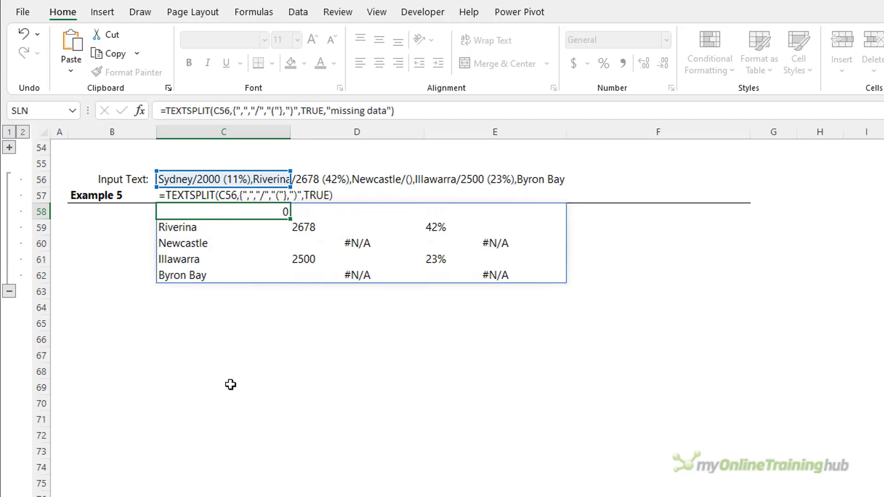
# Change the pad_with argument of the TEXTSPLIT formula in cell C58 to an empty string "".
pyautogui.press('Up')
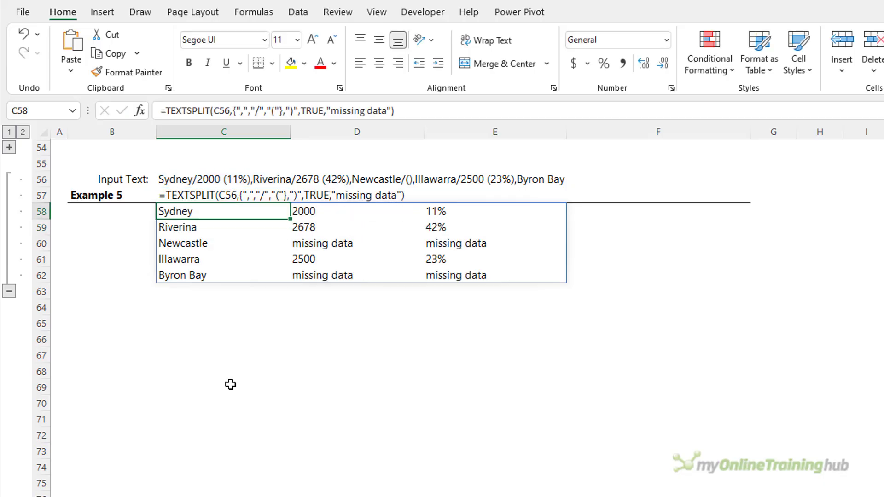
pyautogui.press('F2')
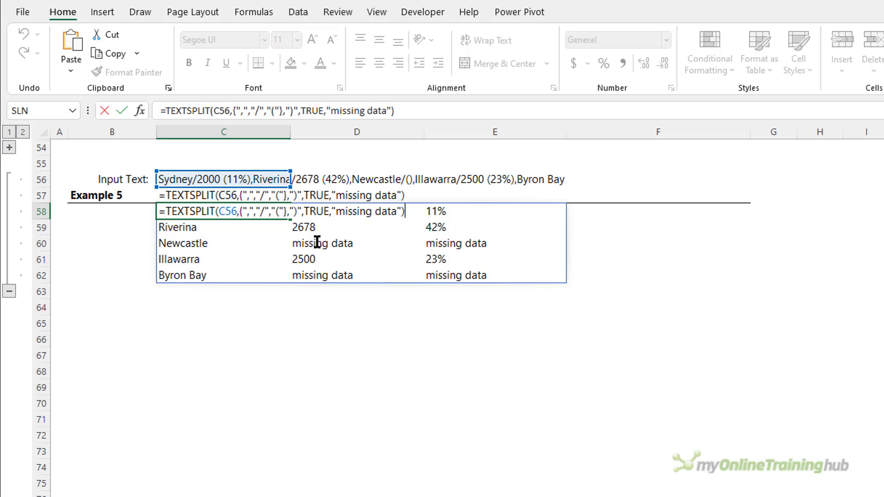
pyautogui.moveTo(336, 213); pyautogui.dragTo(397, 213)
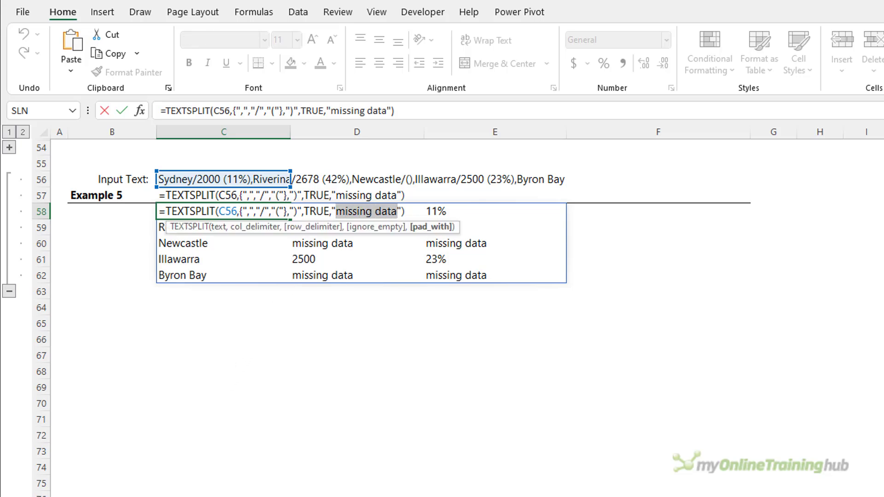
pyautogui.press('Delete')
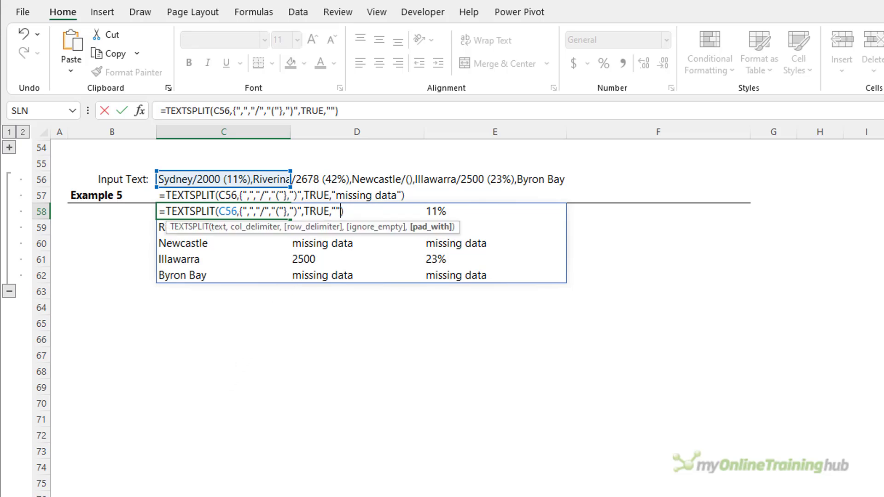
pyautogui.press('Return')
# Check the padded cells in the Newcastle and Byron Bay rows of the Example 5 output.
pyautogui.press('Down')
pyautogui.press('Right')
pyautogui.press('Right')
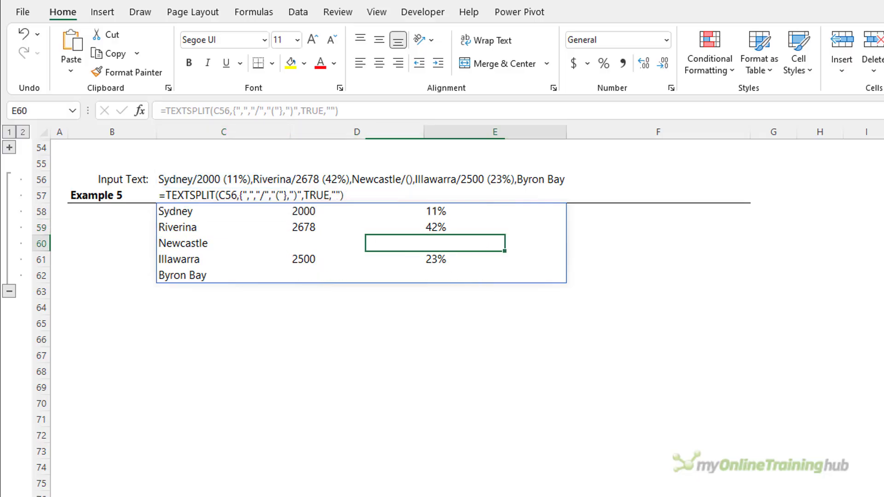
pyautogui.press('Down')
pyautogui.press('Down')
pyautogui.press('Left')
pyautogui.press('Left')
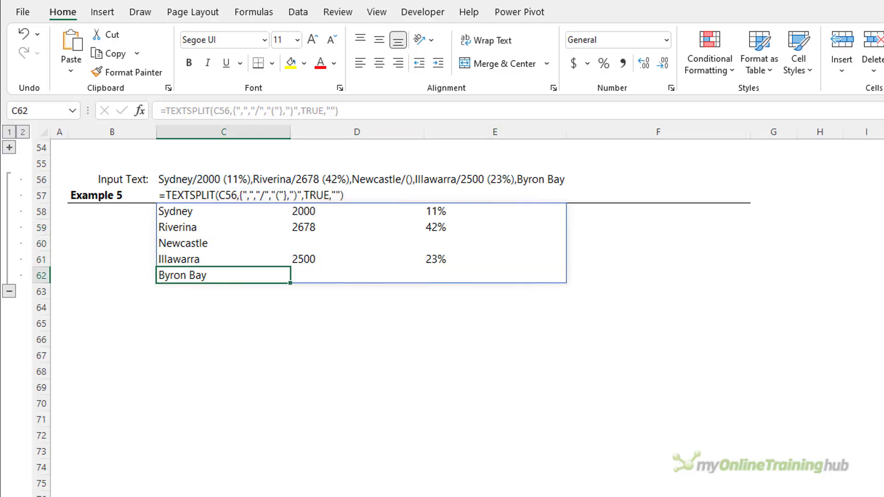